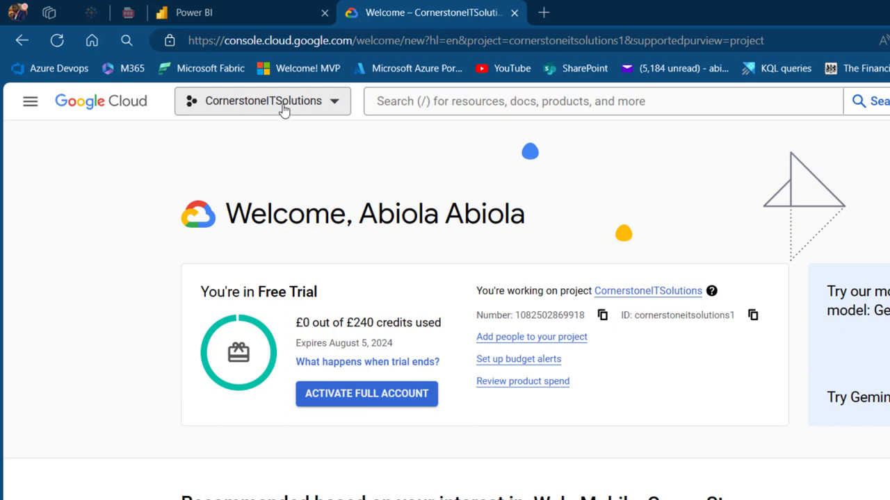
- Open BigQuery Studio for the CornerstoneITSolutions project
left_click(31, 103)
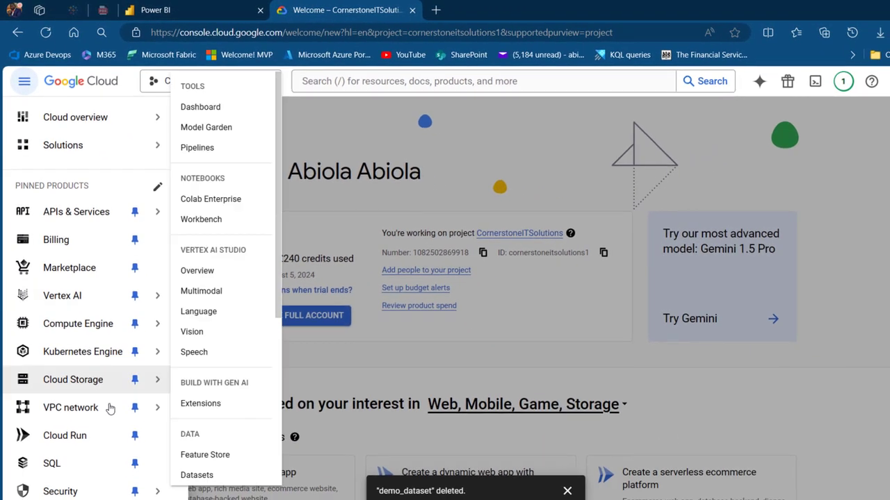
mouse_move(159, 406)
scroll(90, 313, "down", 3)
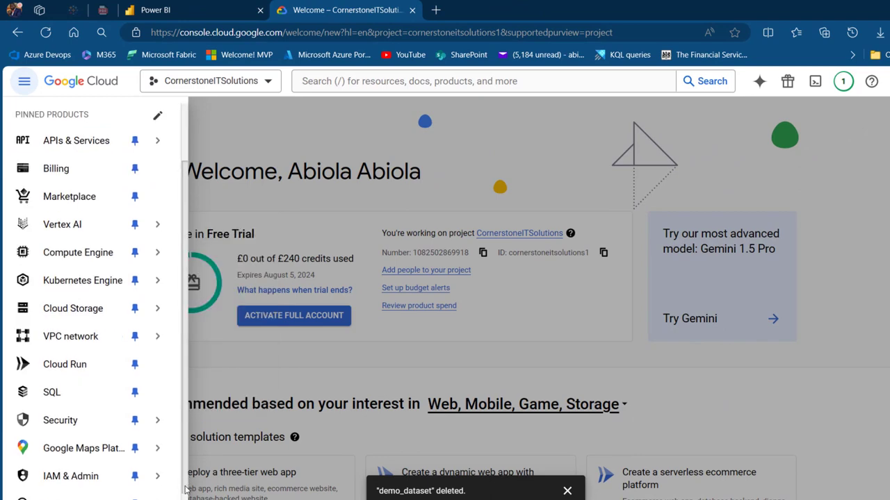
mouse_move(83, 478)
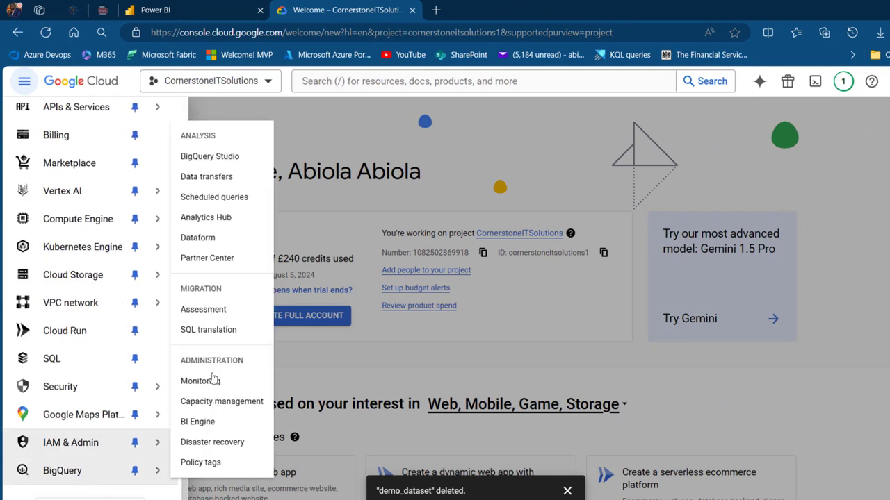
left_click(212, 157)
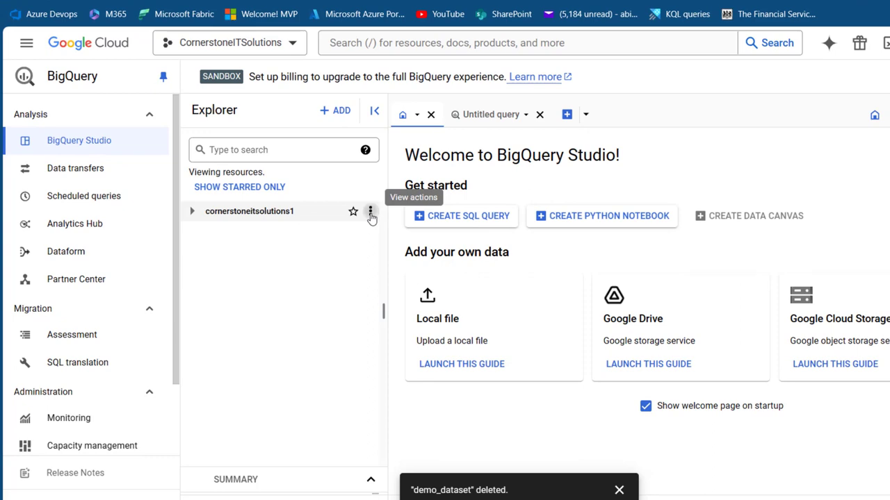
- Create a dataset with the ID demo_sales in the cornerstoneitsolutions1 project, keeping the US multi-region location
left_click(371, 213)
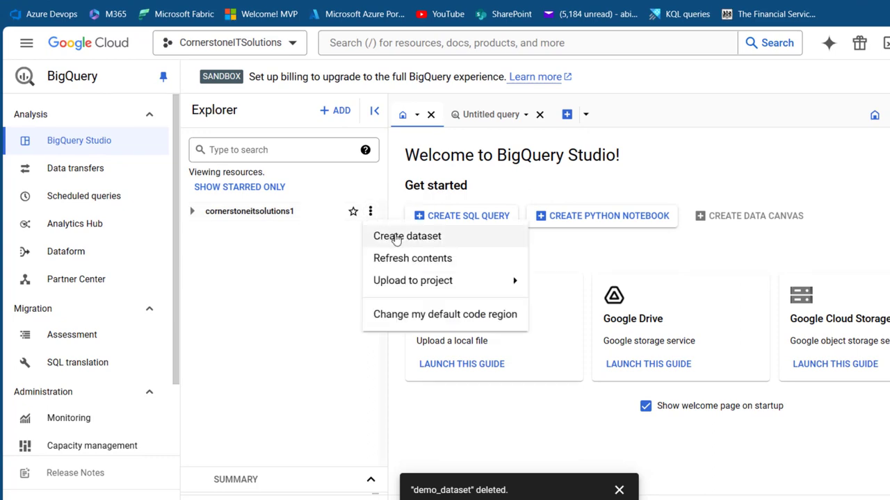
left_click(396, 240)
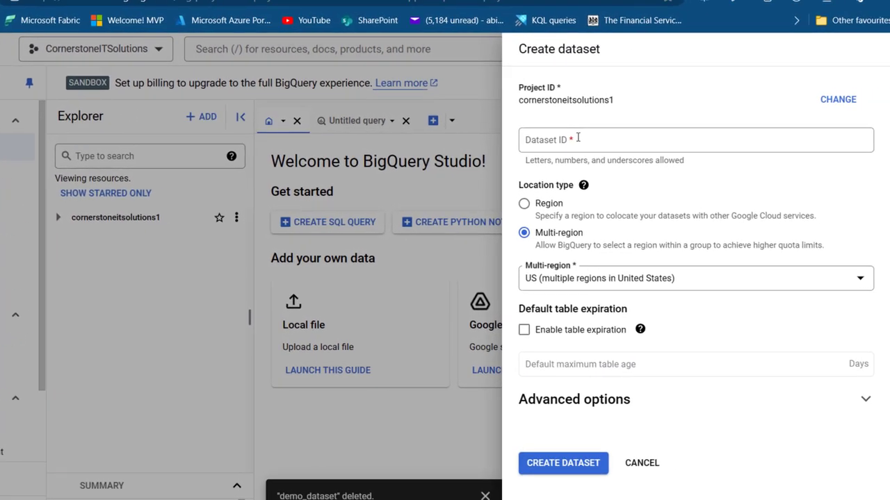
left_click(578, 138)
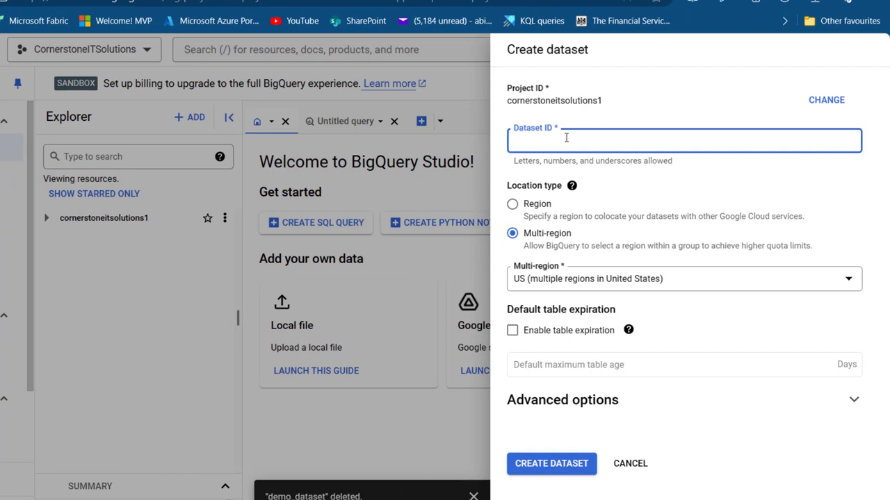
type("demo_sales")
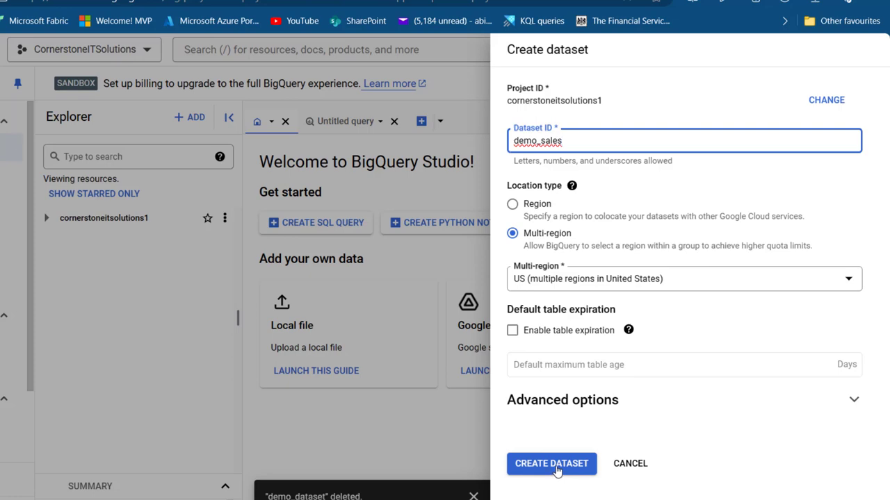
left_click(556, 470)
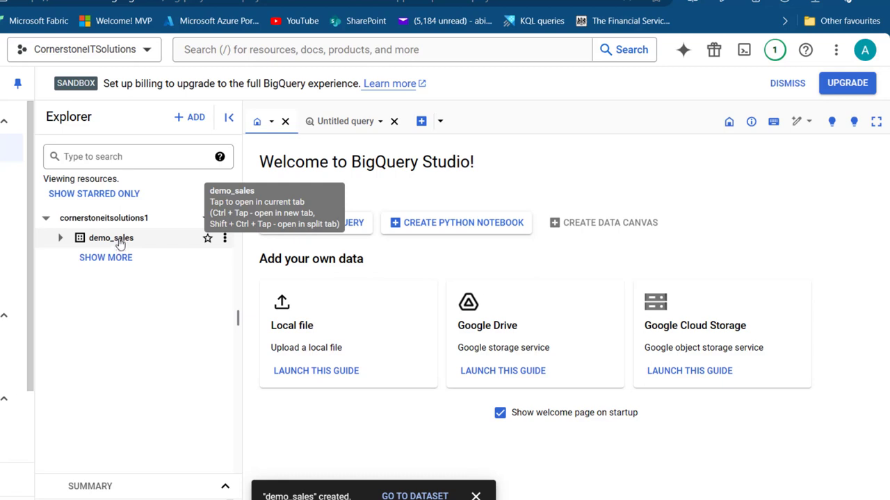
- Start a new table in the demo_sales dataset from an upload of the file BigQueryData.csv
left_click(226, 244)
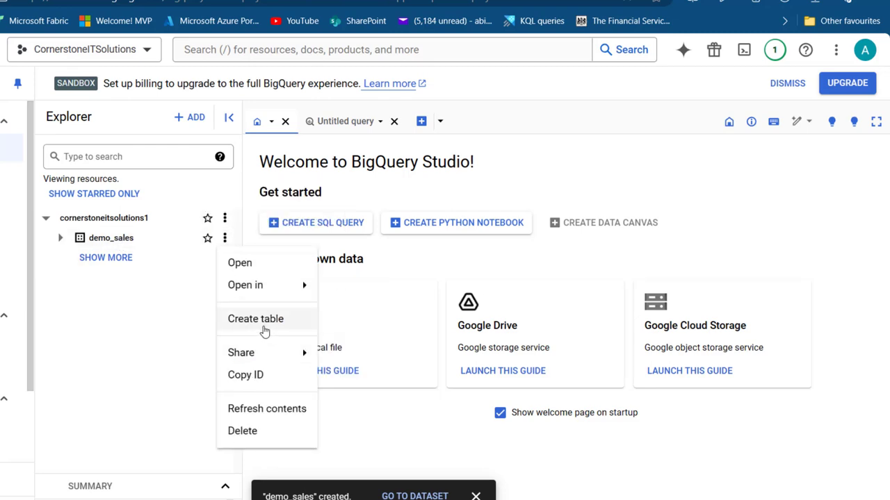
left_click(262, 326)
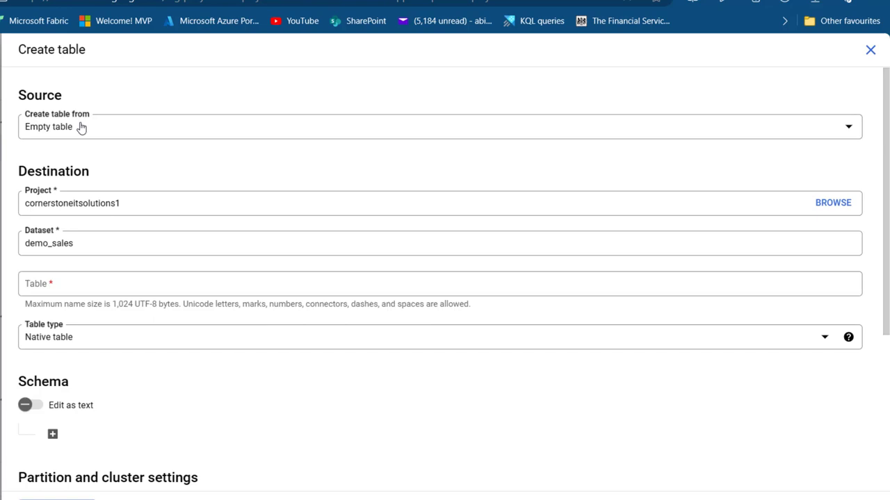
left_click(81, 127)
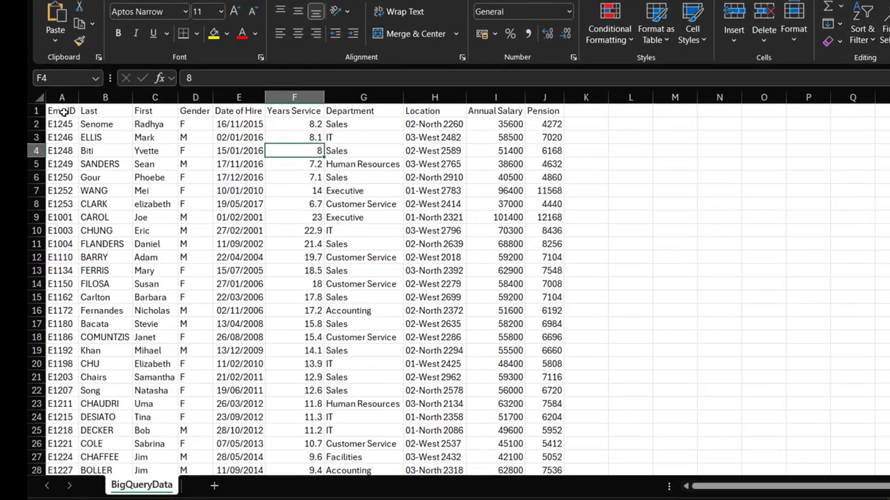
left_click_drag(23, 116, 556, 405)
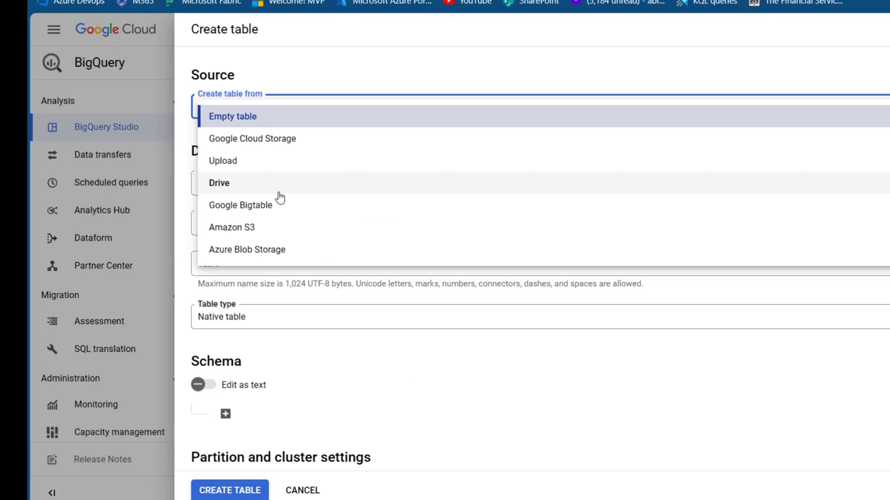
left_click(225, 164)
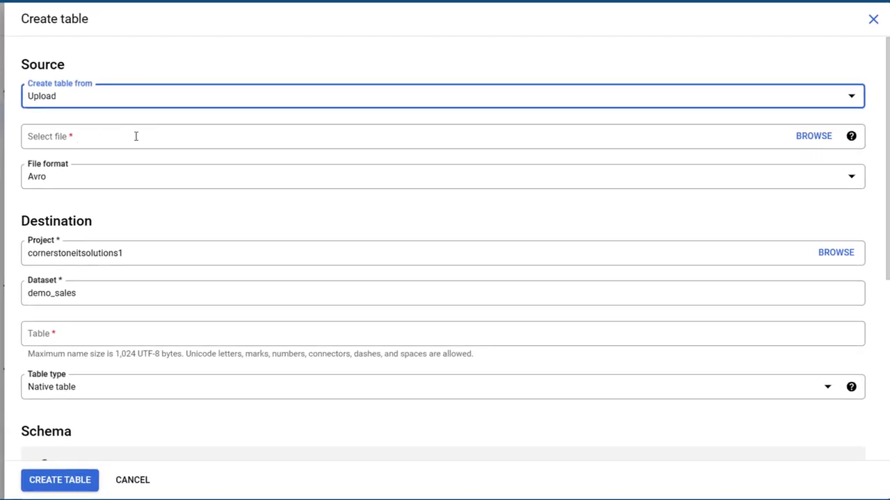
left_click(823, 136)
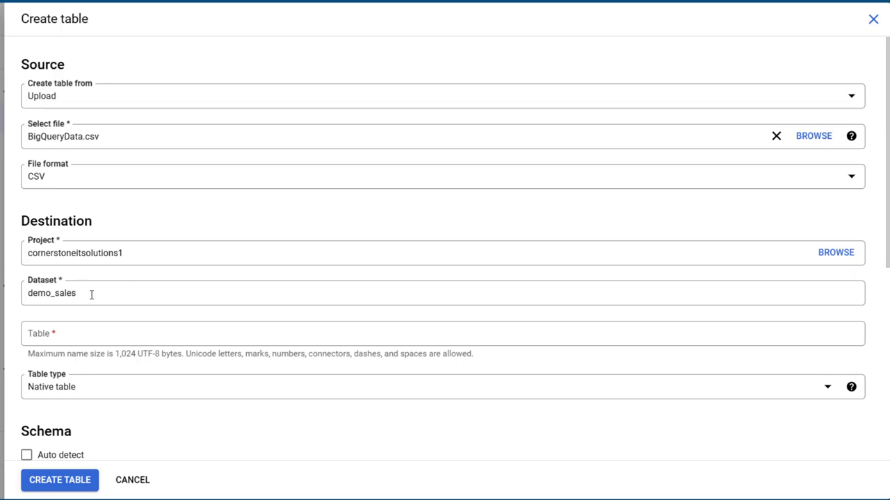
- Name the table salesDataFromBigQuery, enable schema auto detection and create the table
left_click(64, 334)
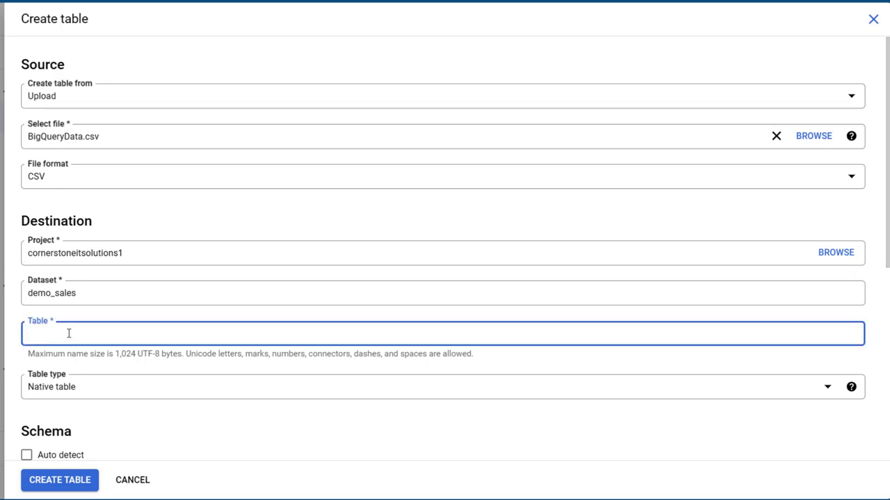
type("sals")
type("sDataFro")
type("mBigQuery")
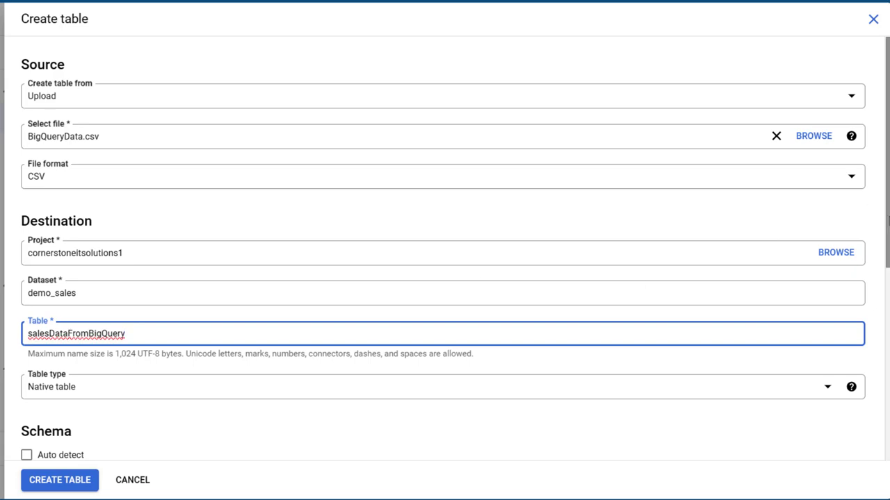
scroll(869, 198, "down", 3)
scroll(267, 178, "down", 1)
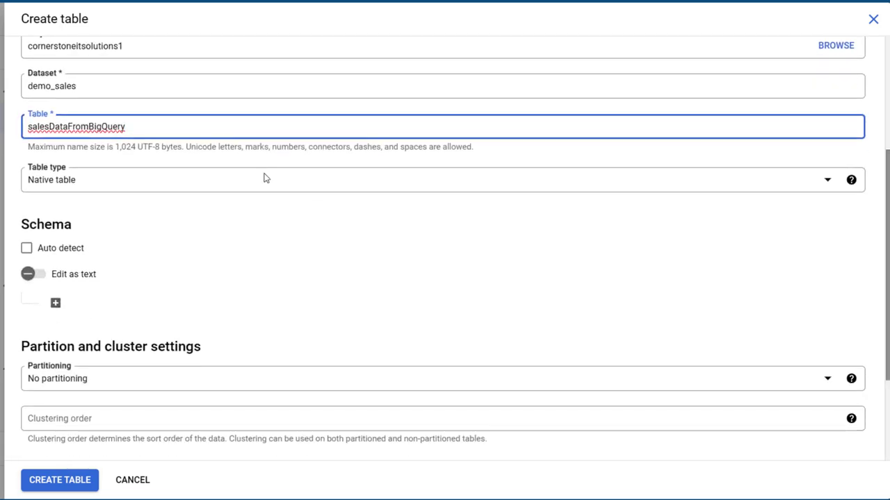
left_click(26, 249)
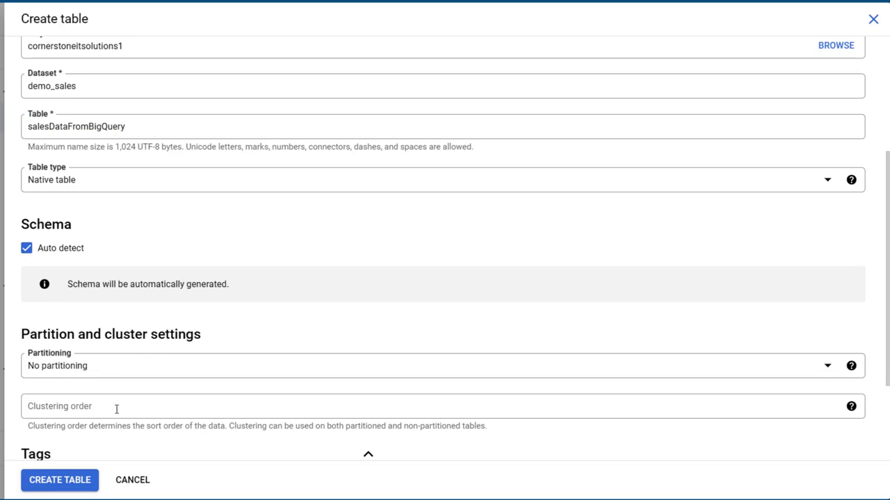
left_click(64, 484)
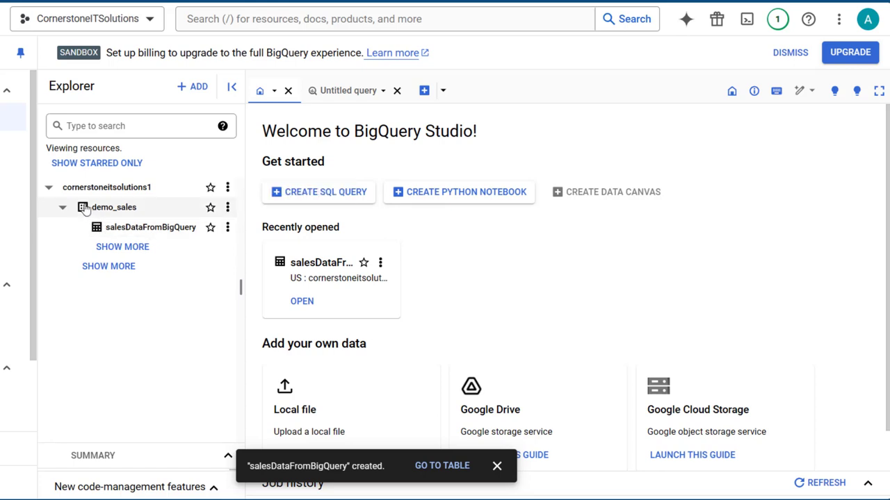
- Examine the schema, details and data preview of the salesDataFromBigQuery table
left_click(125, 229)
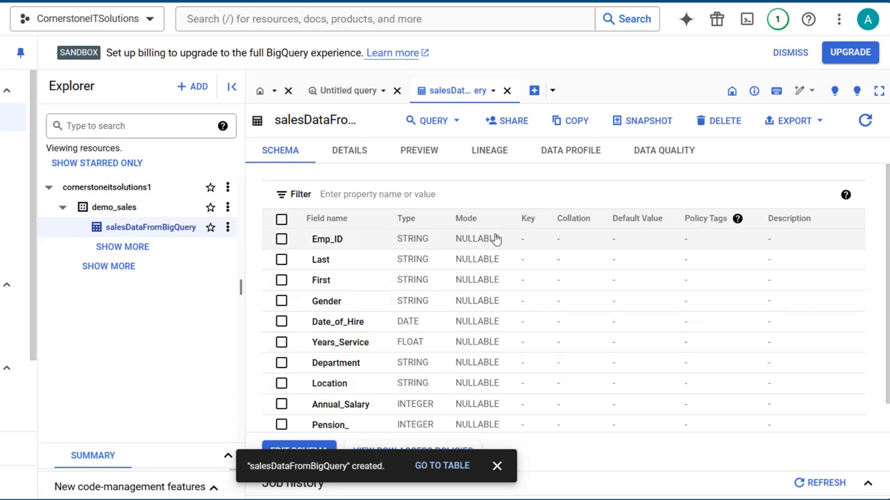
left_click(350, 154)
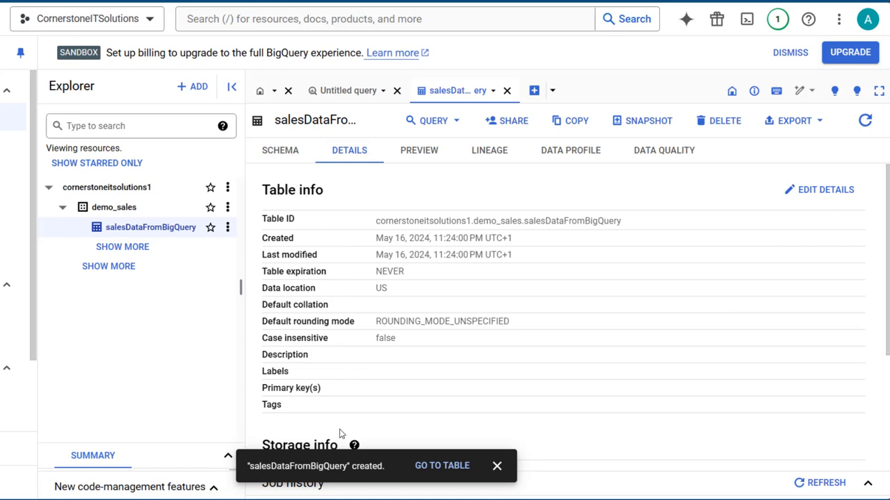
left_click(426, 154)
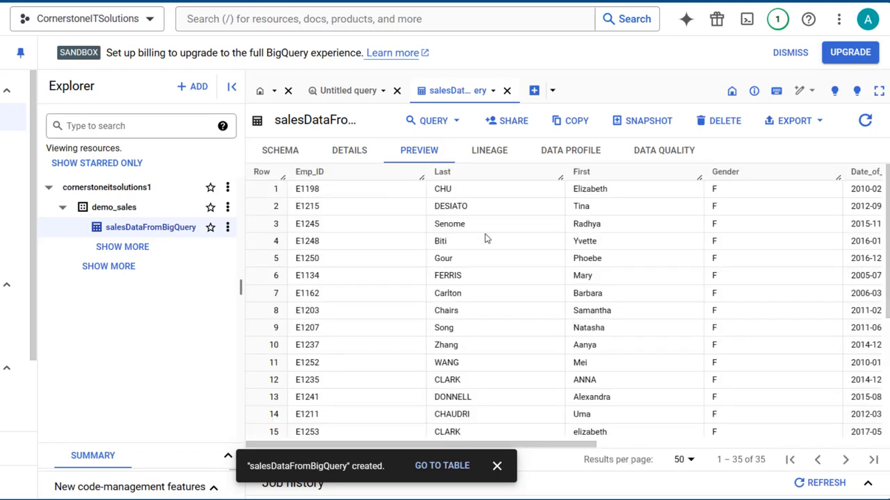
- Query the salesDataFromBigQuery table with SELECT *, remove the LIMIT 1000 clause and run the query
left_click(228, 228)
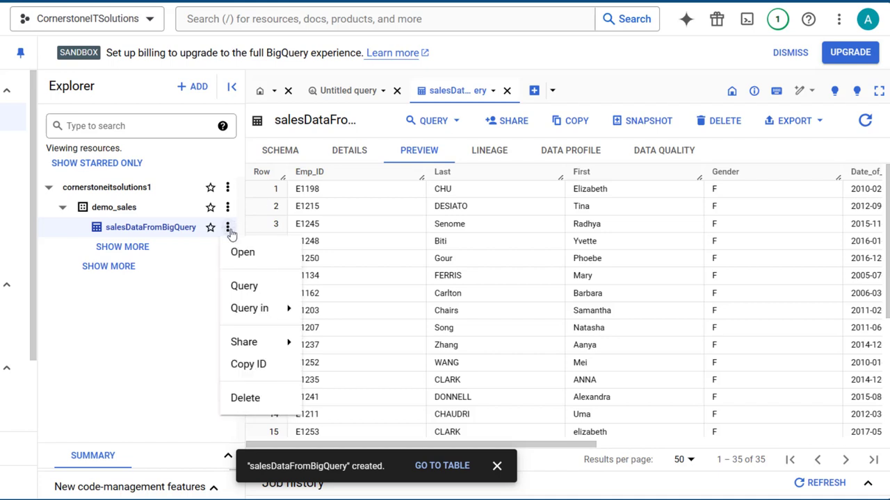
left_click(253, 285)
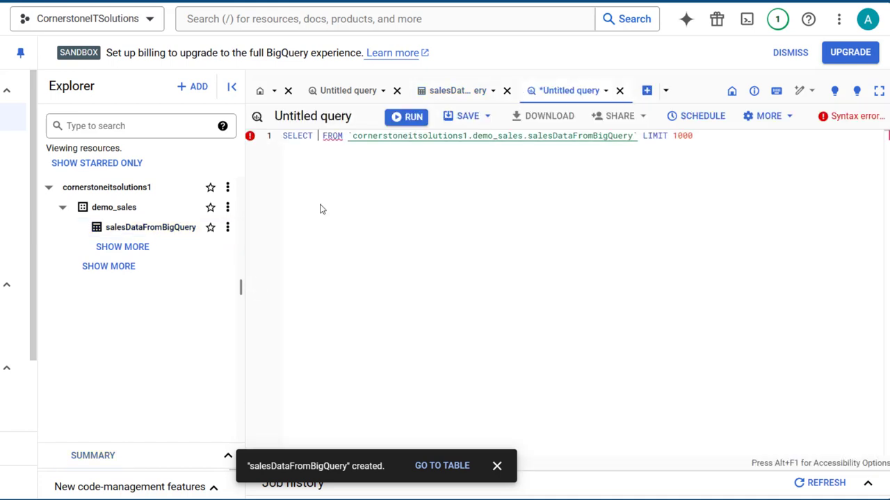
left_click(318, 136)
type("*")
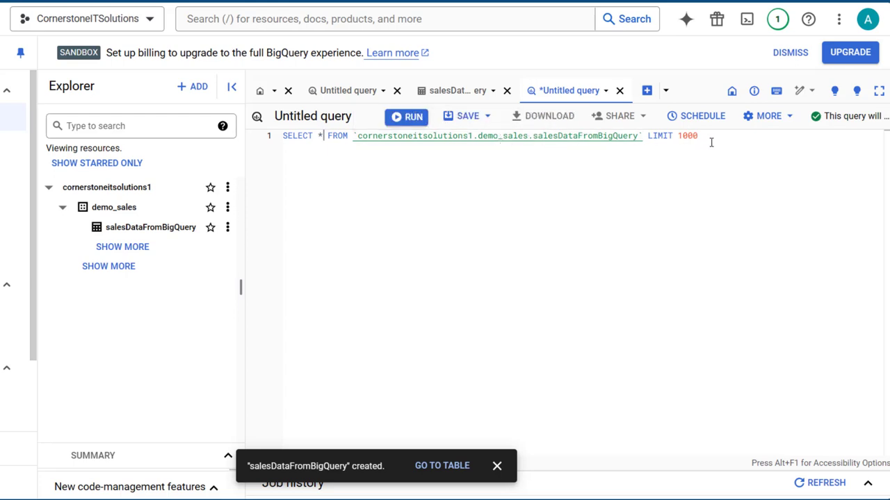
left_click_drag(699, 137, 645, 138)
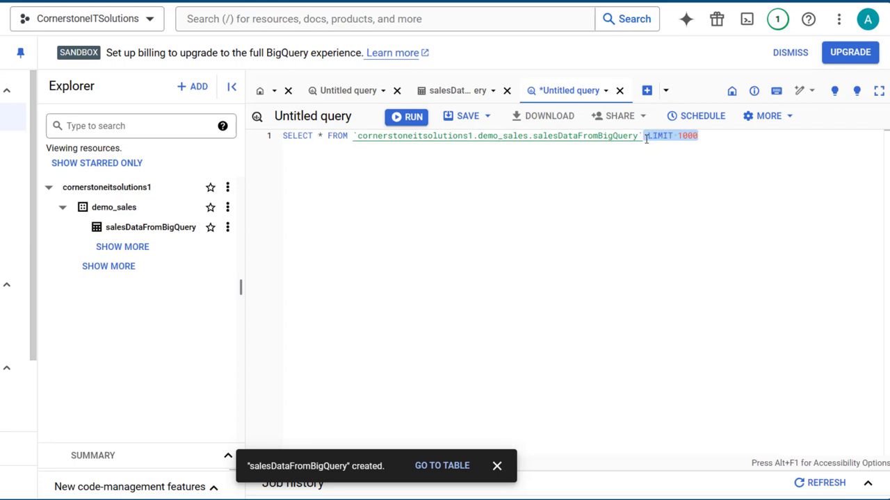
key("BackSpace")
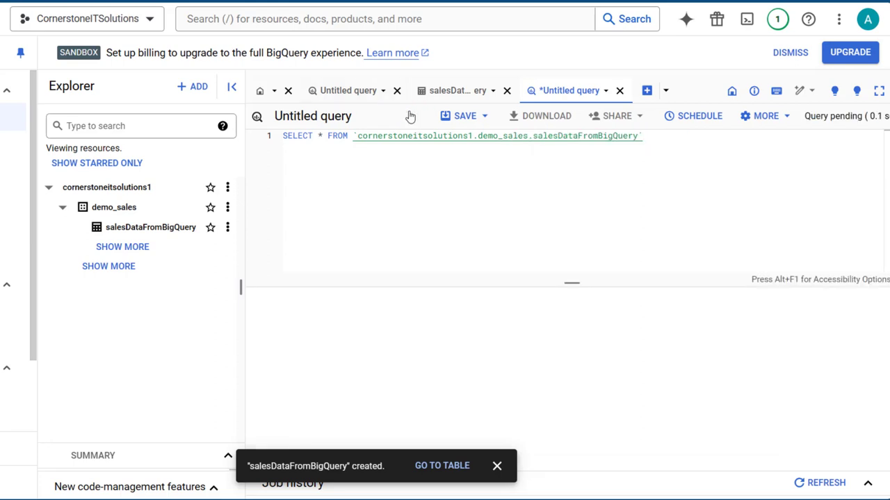
- Collapse the Explorer and enlarge the query results area by shrinking the SQL editor
left_click(231, 87)
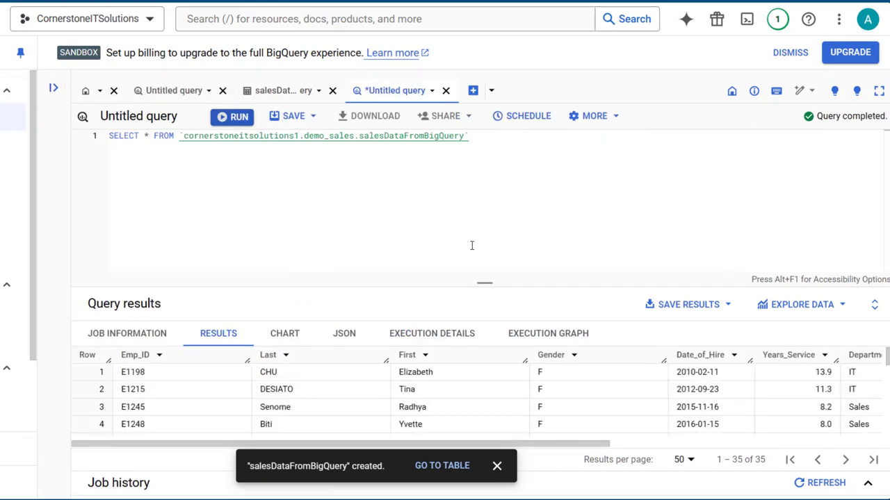
left_click_drag(482, 282, 473, 212)
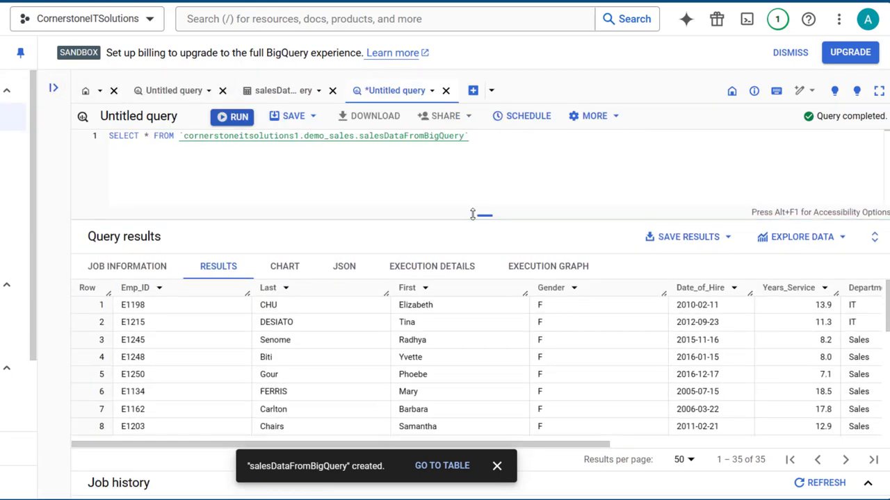
- Begin an UPDATE statement below the SELECT query that targets the demo_sales.salesDataFromBigQuery table
left_click(507, 140)
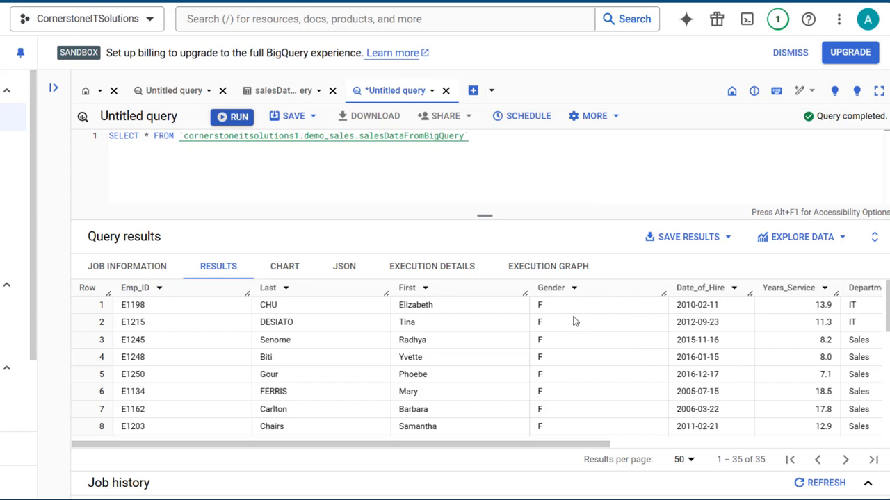
left_click(541, 200)
key("Return")
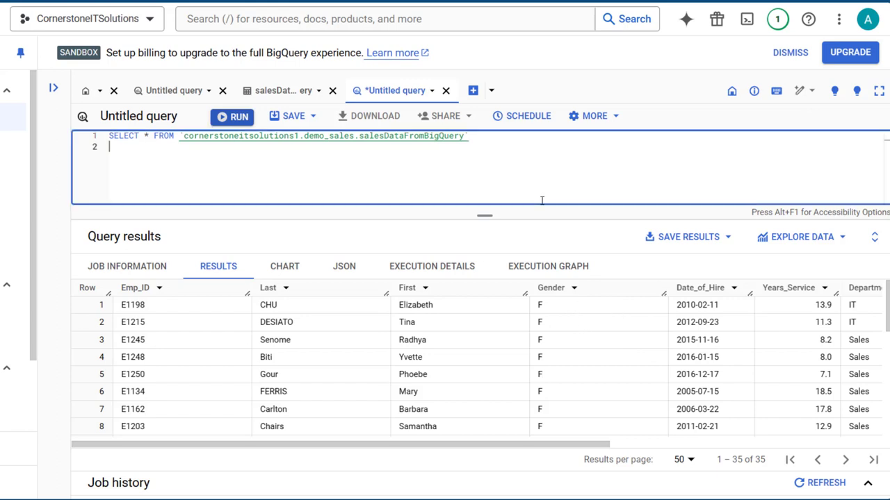
key("Return")
type("UPDATE")
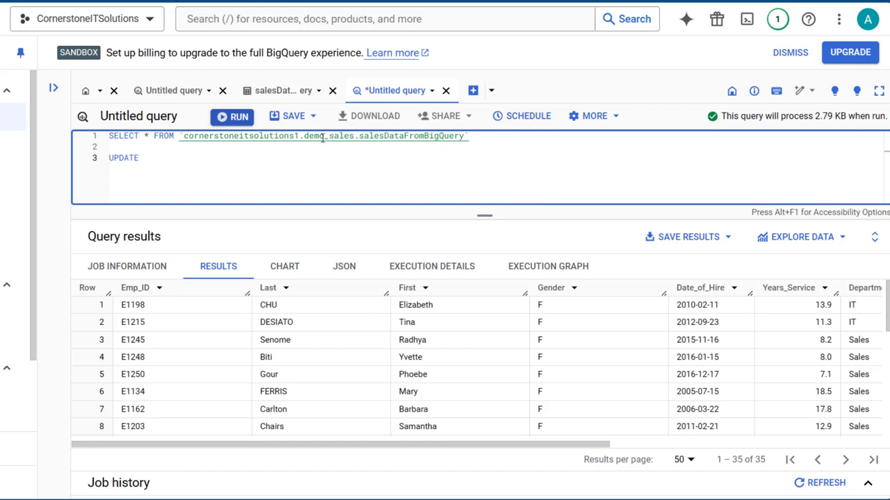
type("dem")
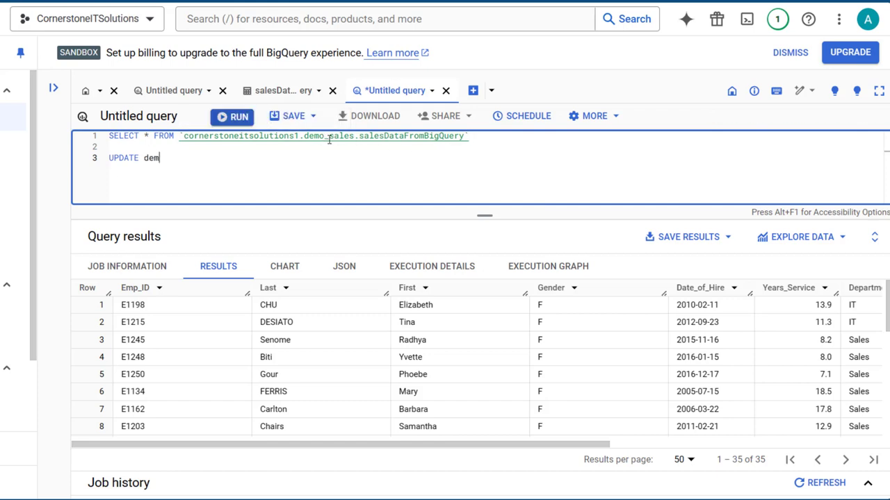
type("o_sales.")
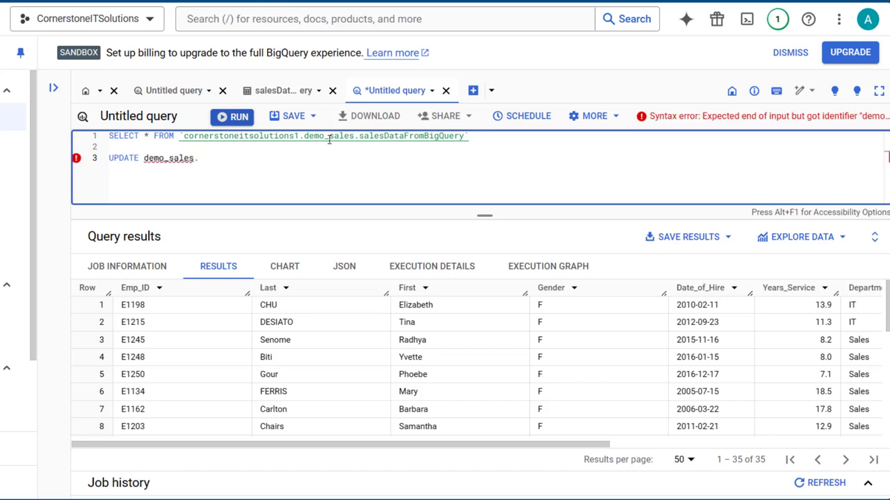
key("BackSpace")
key("BackSpace")
type("s")
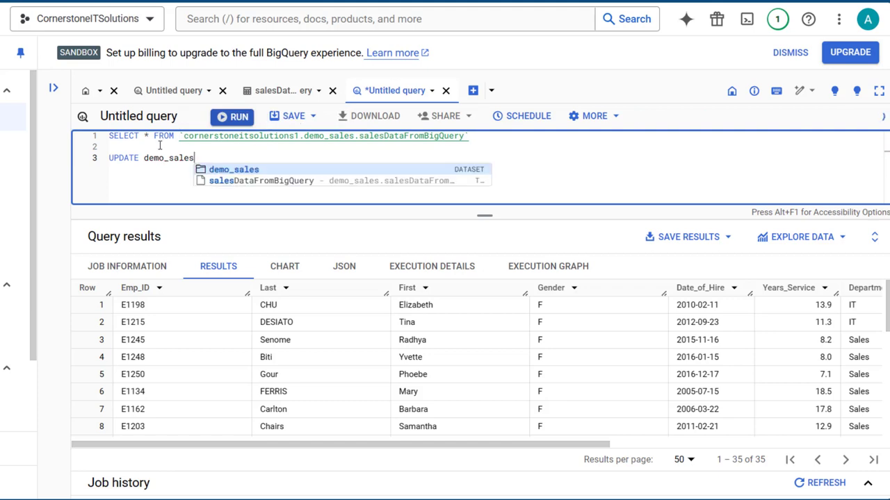
left_click(267, 182)
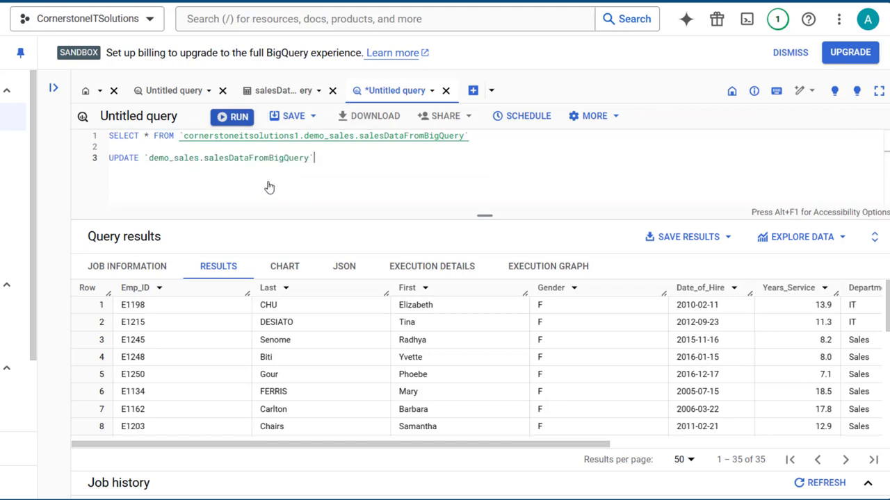
left_click(315, 180)
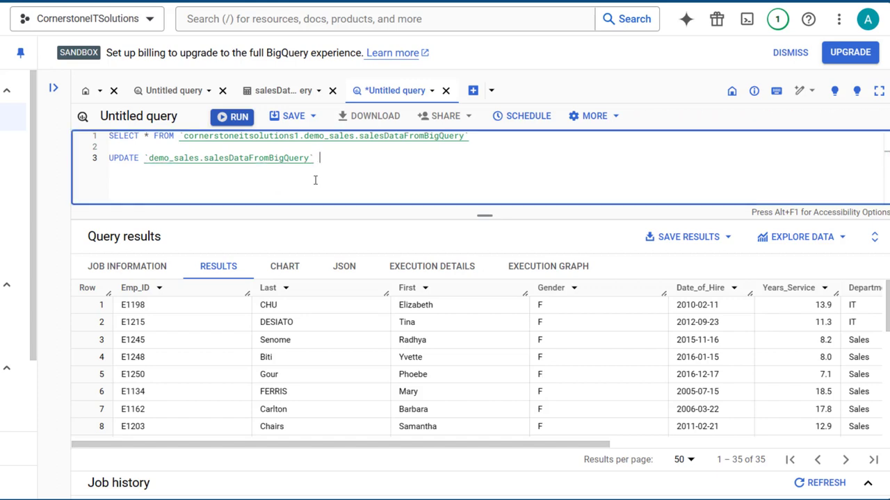
- Complete the UPDATE with SET Gender = 'Female' WHERE Gender = 'F' and end both SQL statements with semicolons
type("SET Gender = 'Female")
key("Return")
type("WHERE")
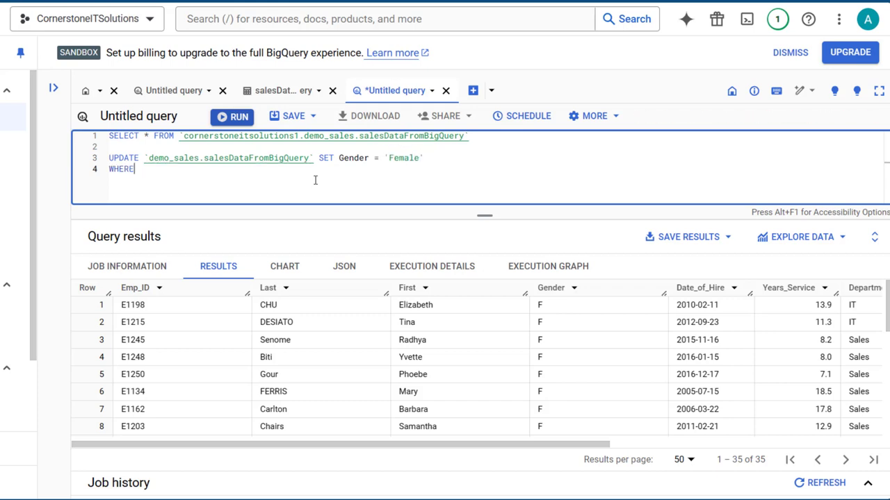
type(" Gender = 'F'")
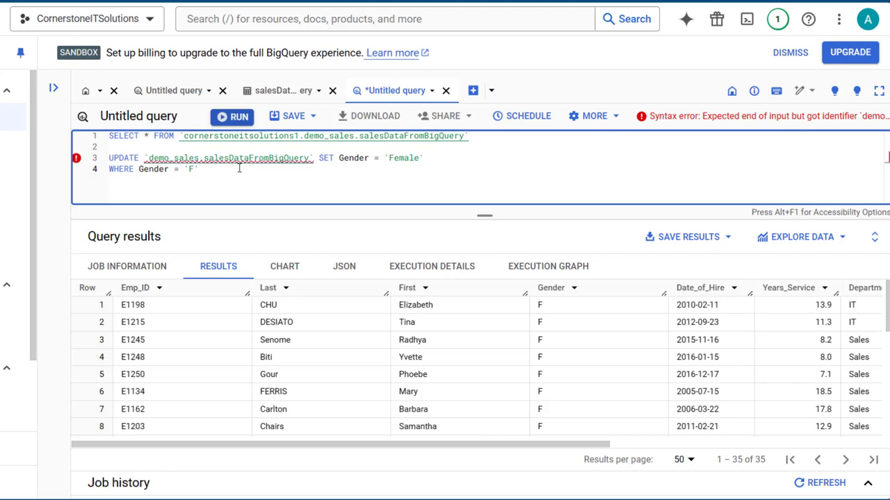
type(";")
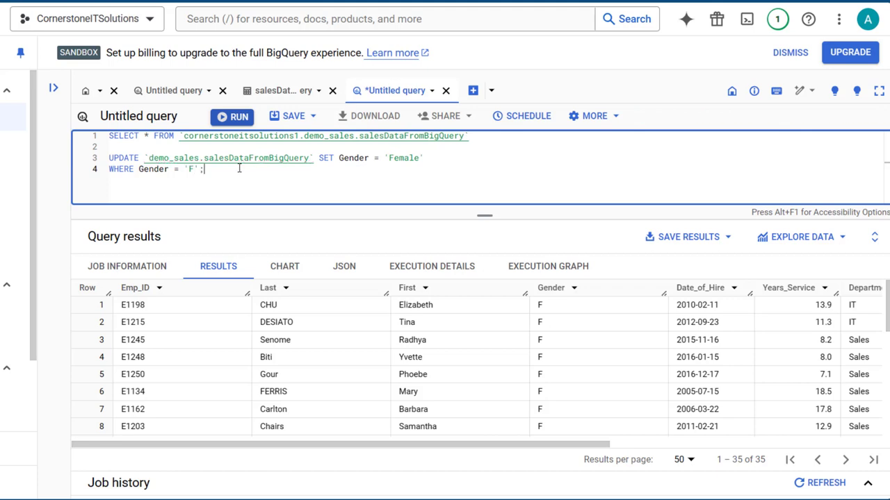
left_click(482, 139)
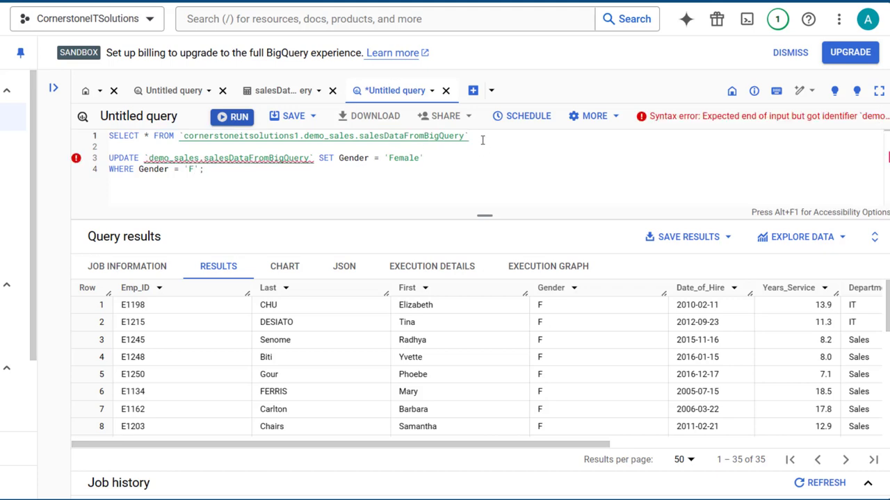
type(";")
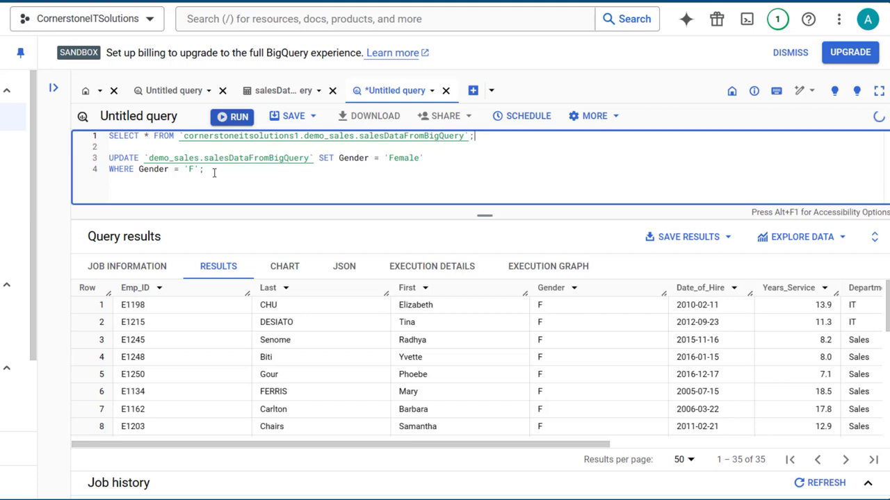
- Run only the UPDATE statement for 'F' rows and rerun the SELECT statement on its own
left_click_drag(209, 172, 110, 156)
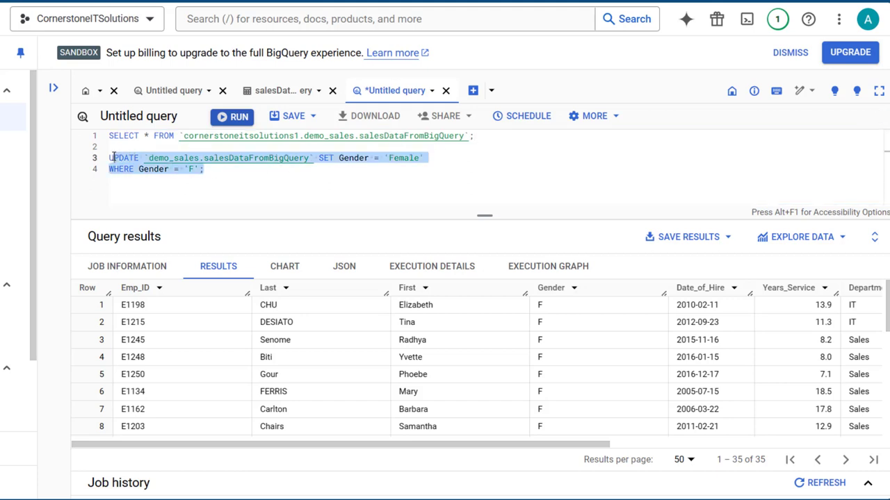
left_click(239, 118)
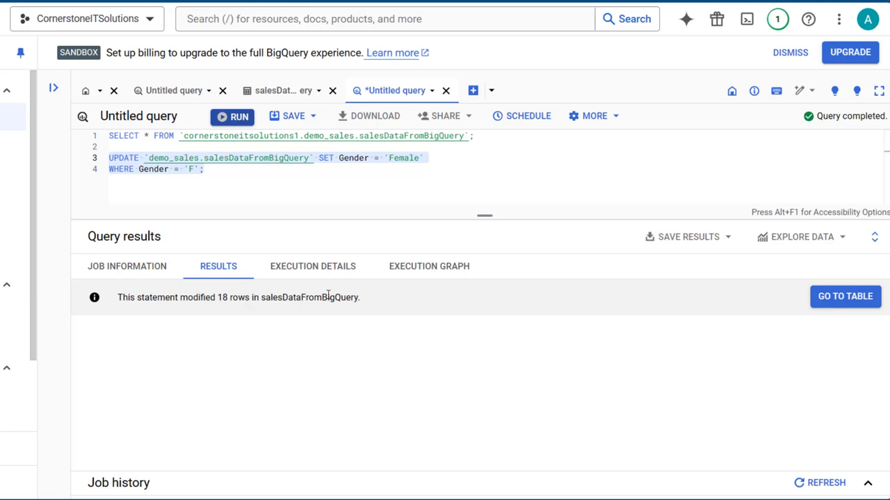
left_click(134, 135)
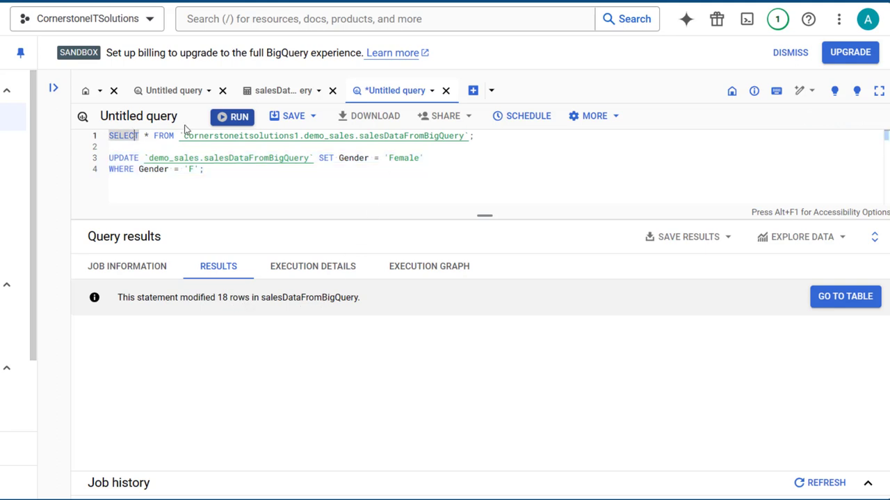
left_click(232, 118)
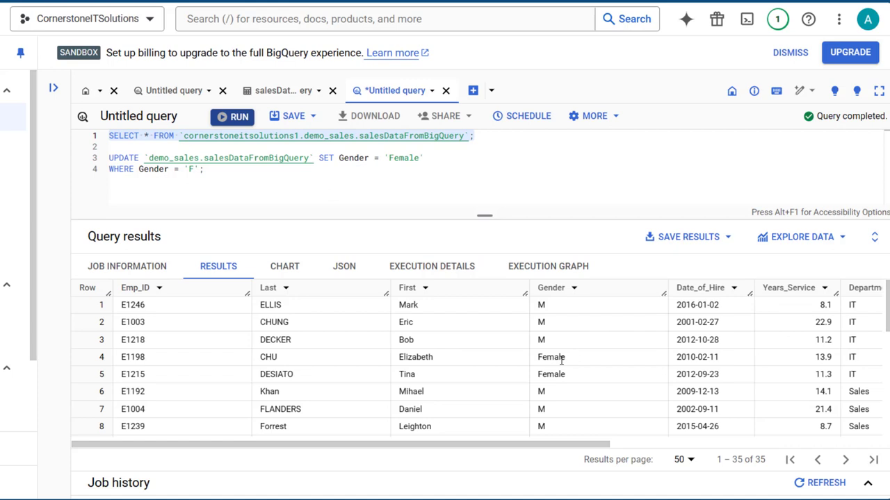
- Change the UPDATE statement to set Gender to 'Male' where Gender = 'M'
double_click(401, 161)
type("Male")
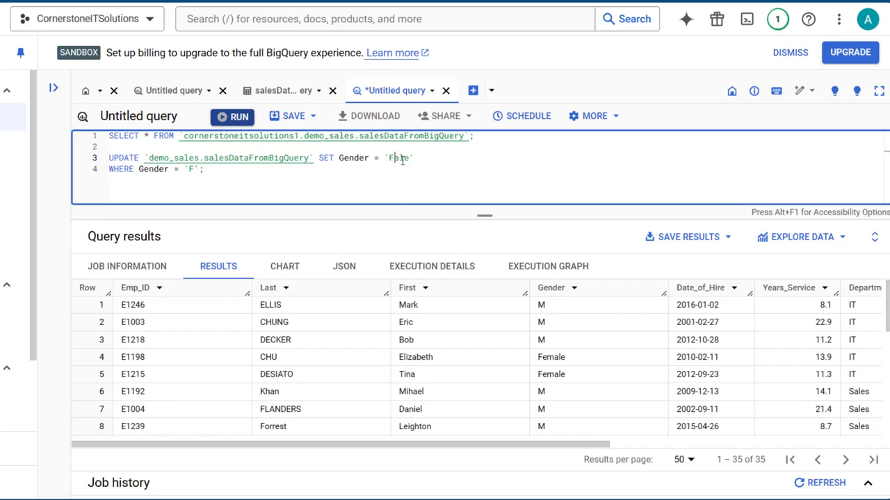
double_click(191, 169)
type("M")
- Run only the UPDATE statement for 'M' rows and query the whole table again with the SELECT statement
left_click_drag(204, 169, 106, 158)
left_click(233, 118)
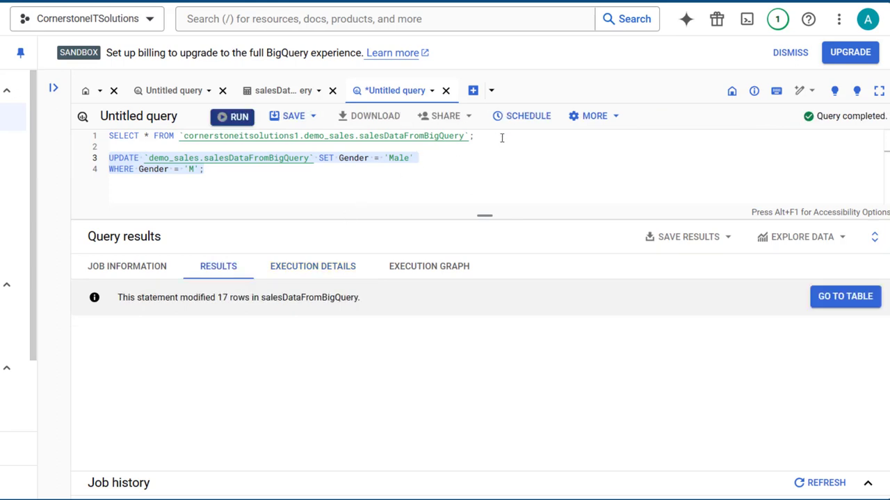
left_click_drag(501, 138, 104, 136)
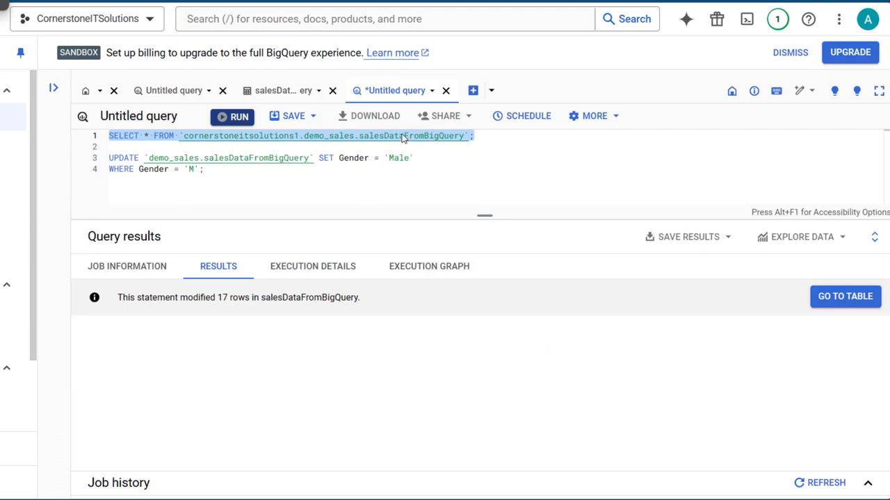
left_click(231, 118)
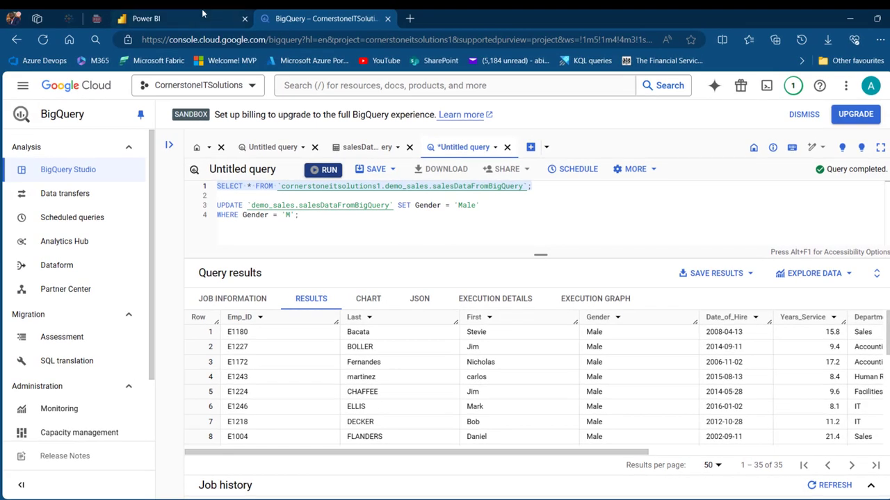
- Switch to Power BI and create a data pipeline named TranferFromGoogleBigQuery in the BigQuery workspace
left_click(203, 13)
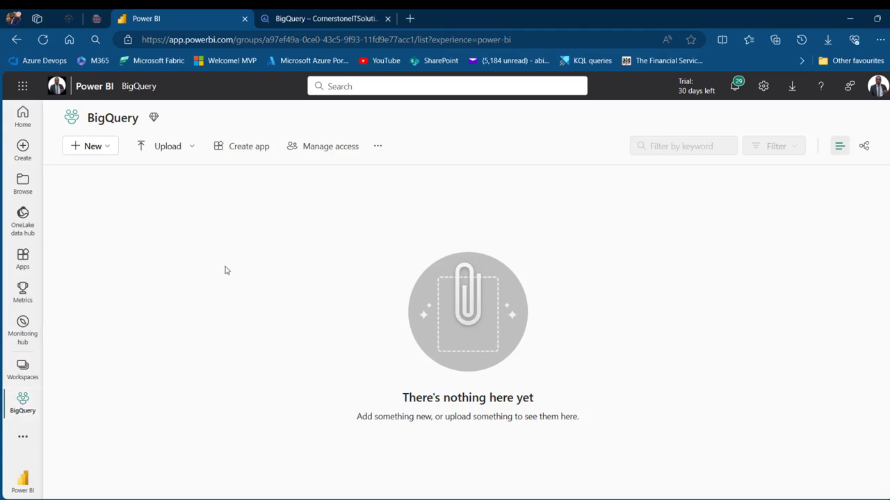
left_click(104, 146)
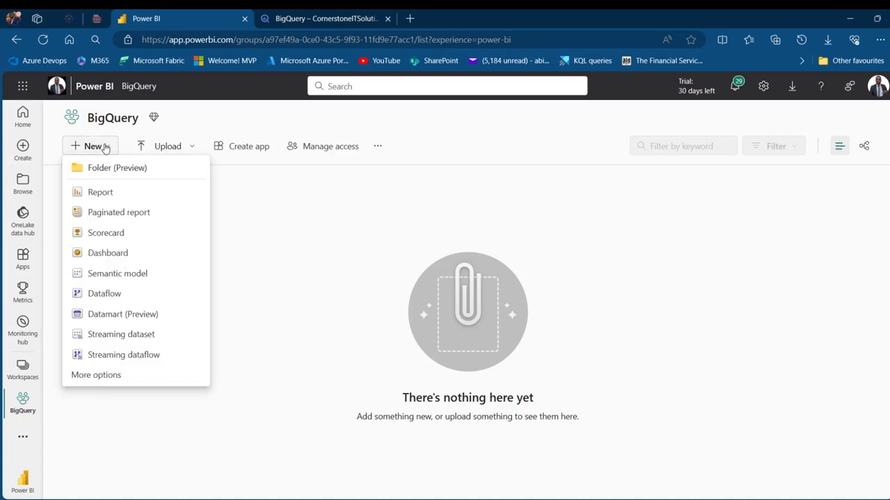
left_click(115, 375)
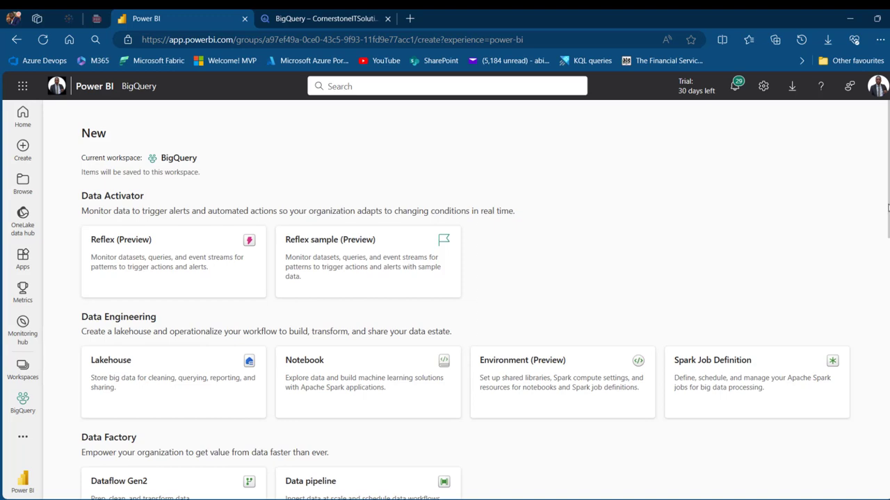
scroll(887, 207, "down", 3)
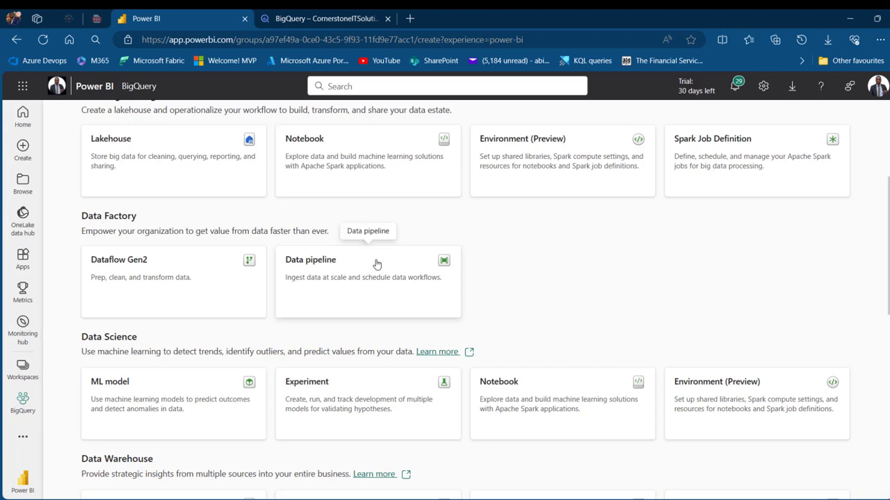
left_click(376, 264)
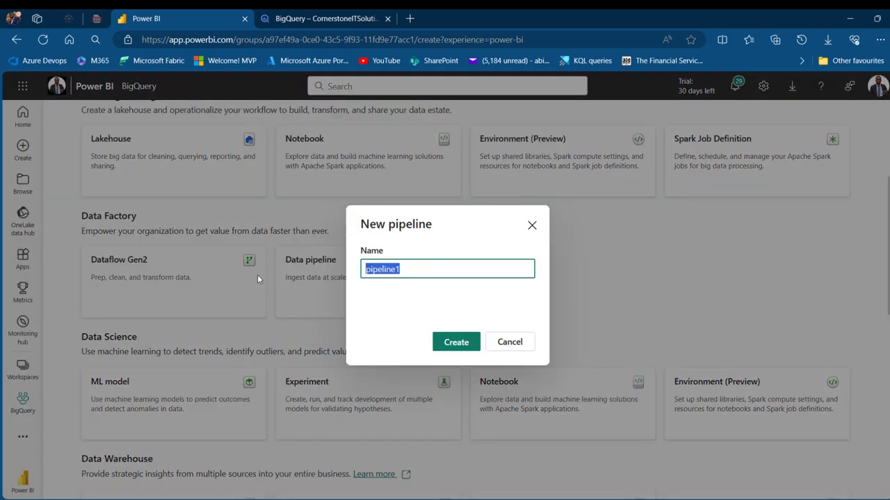
type("TranferFro")
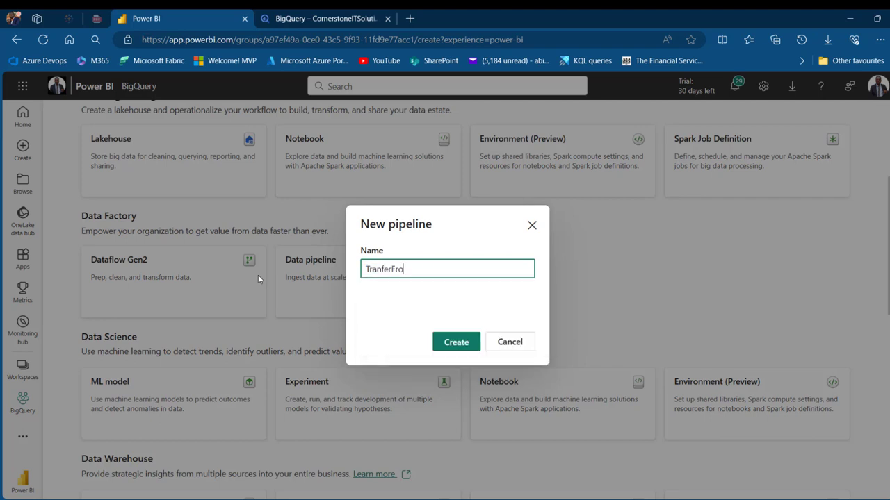
type("mGoogleBigQuery")
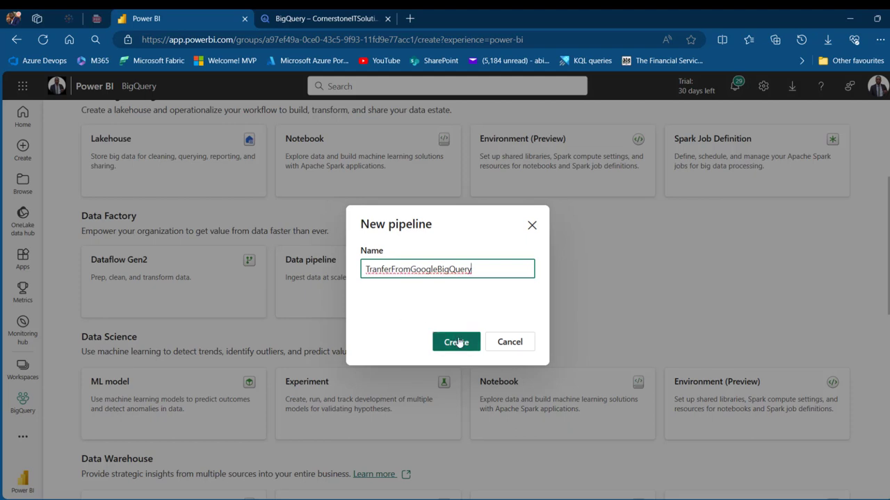
left_click(465, 344)
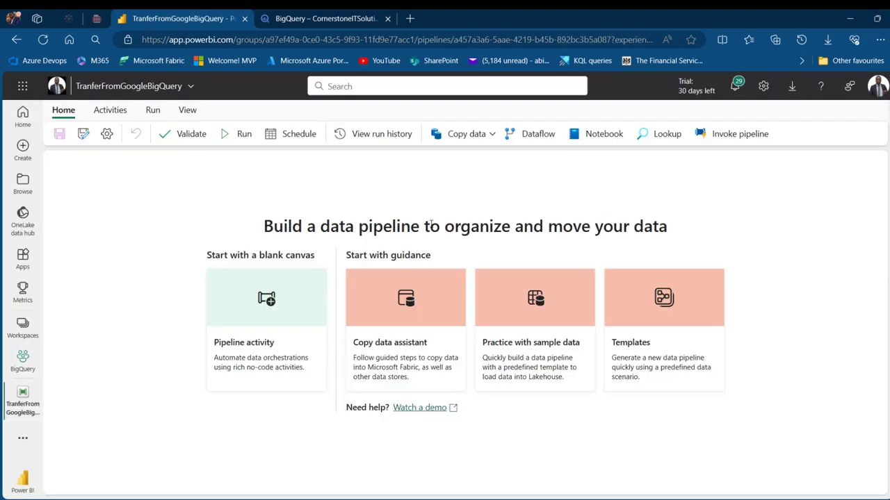
- Add a Copy data activity to the pipeline canvas and move it closer to the canvas centre
left_click(110, 112)
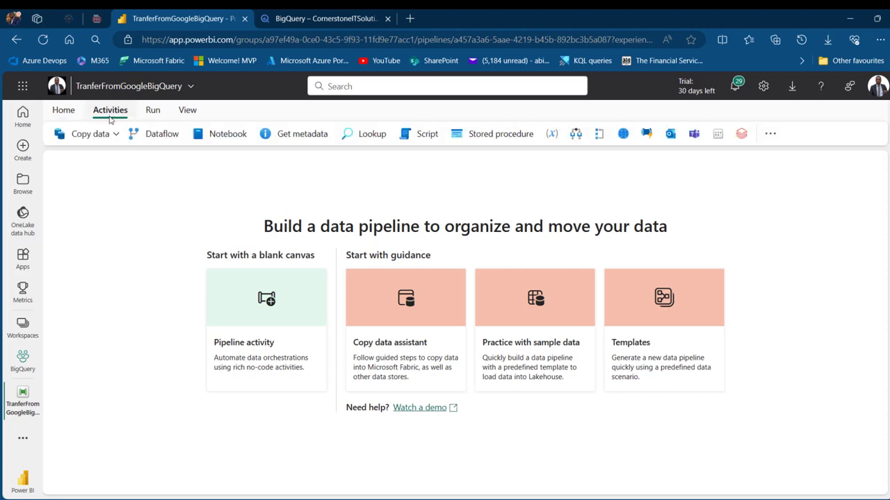
left_click(104, 137)
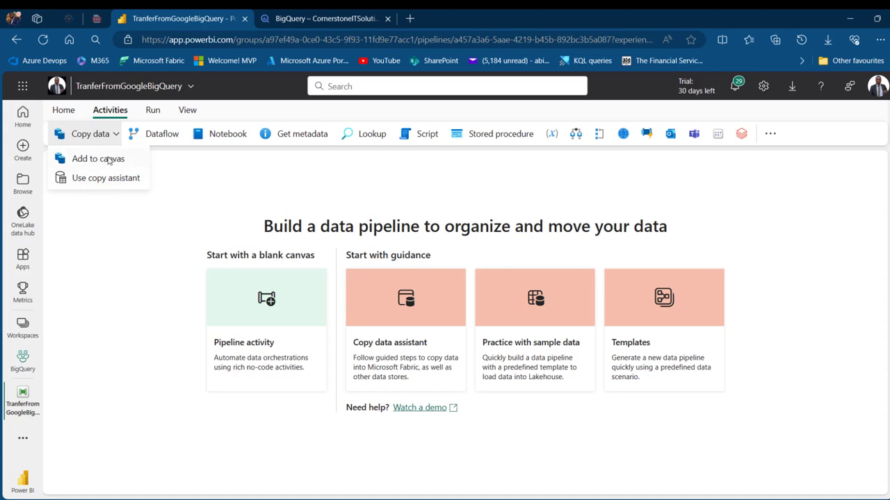
left_click(105, 163)
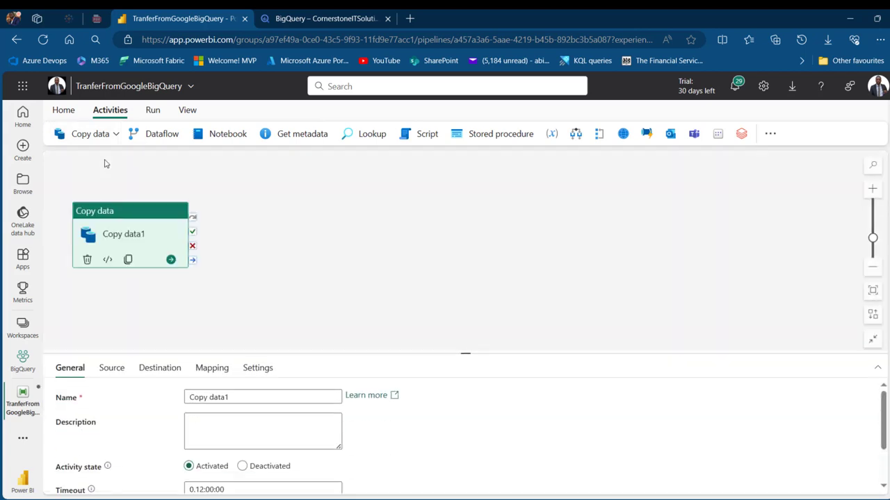
left_click_drag(125, 210, 348, 183)
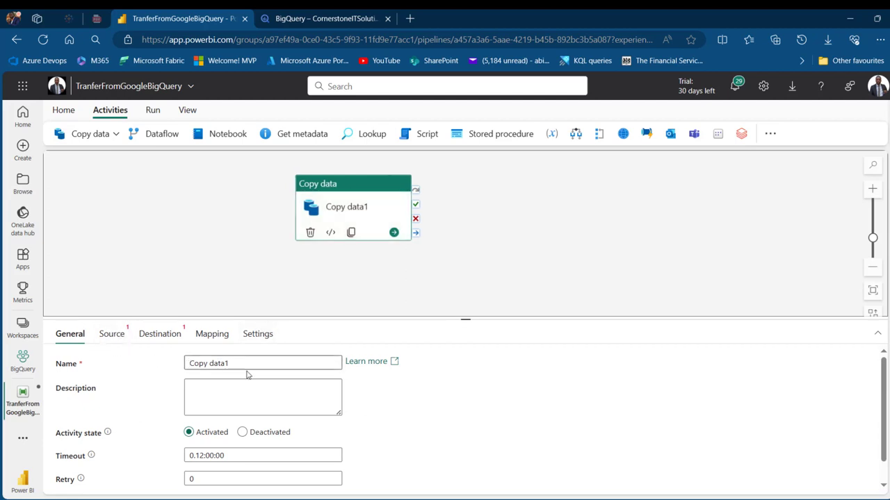
- Rename the Copy data activity as GetDataFRomGoogleCloudBigquery
left_click_drag(249, 365, 44, 364)
type("GetF")
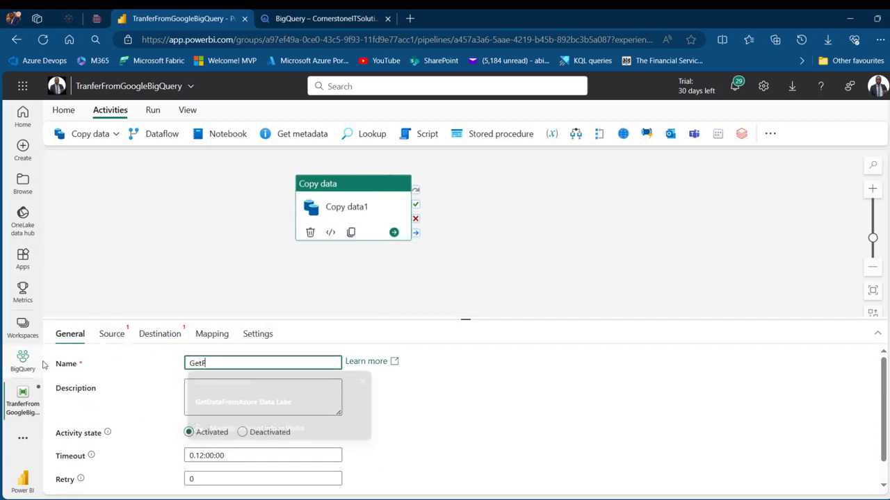
key("BackSpace")
type("DataF")
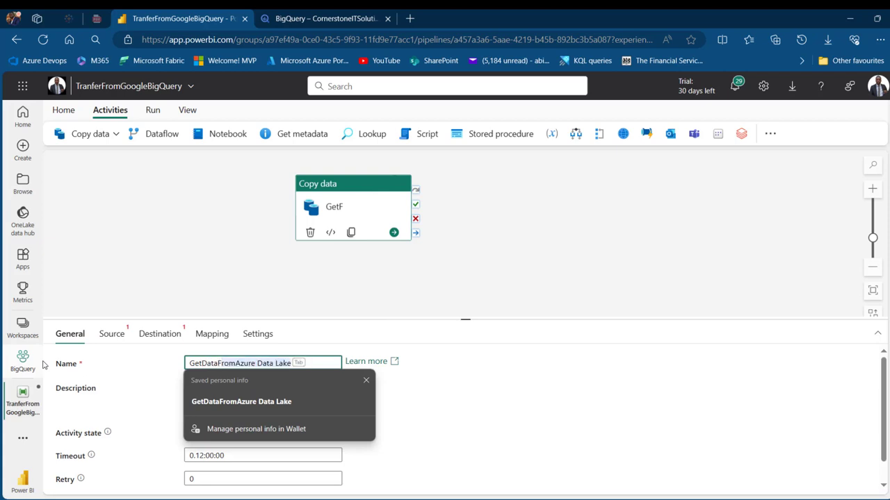
type("RomGoogleCloud")
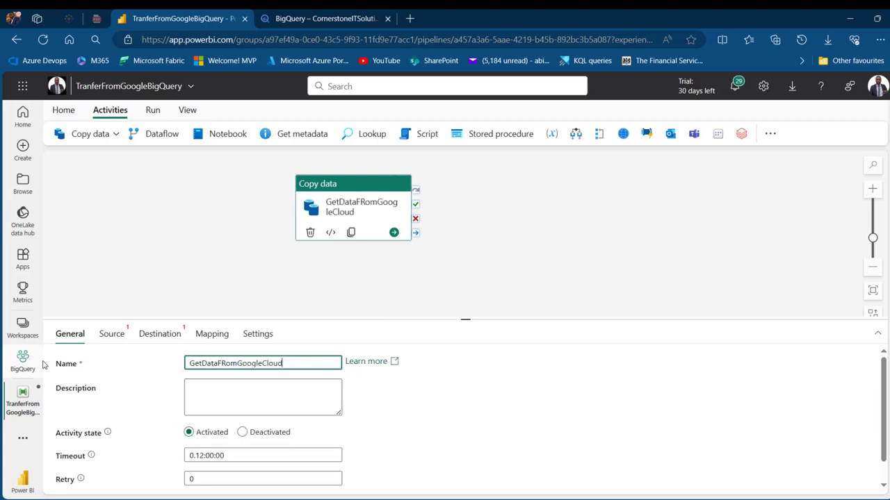
type("Bigquery")
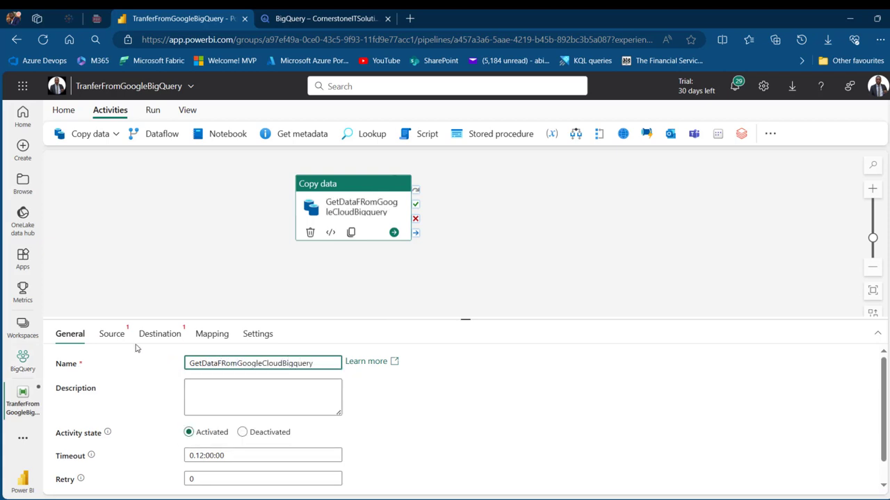
- Set the activity's source to an external data store and start a new connection with the Google BigQuery connector
left_click(113, 335)
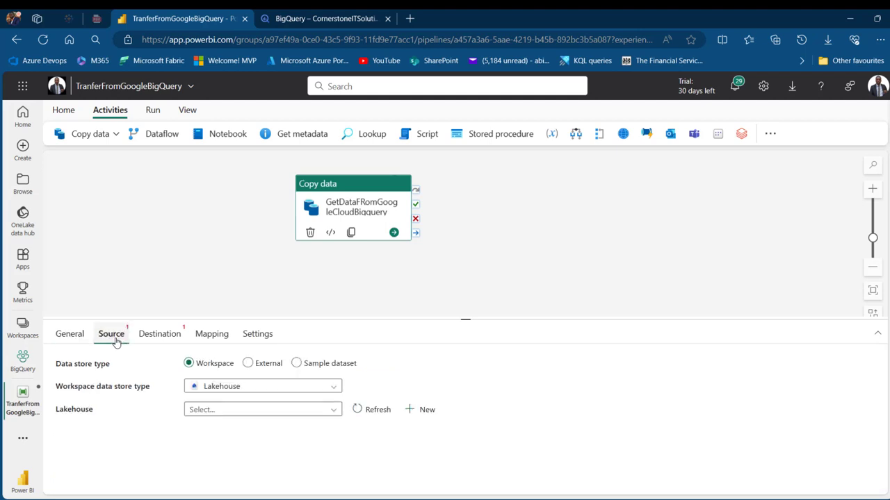
left_click(248, 364)
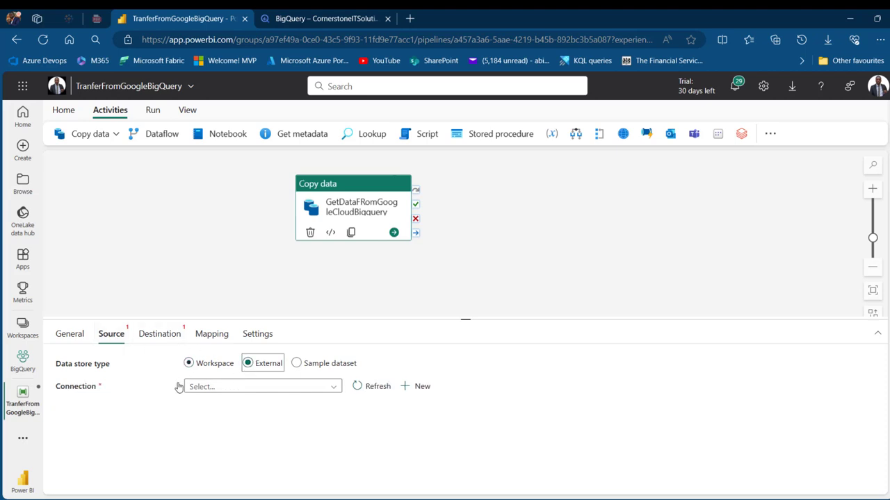
left_click(417, 387)
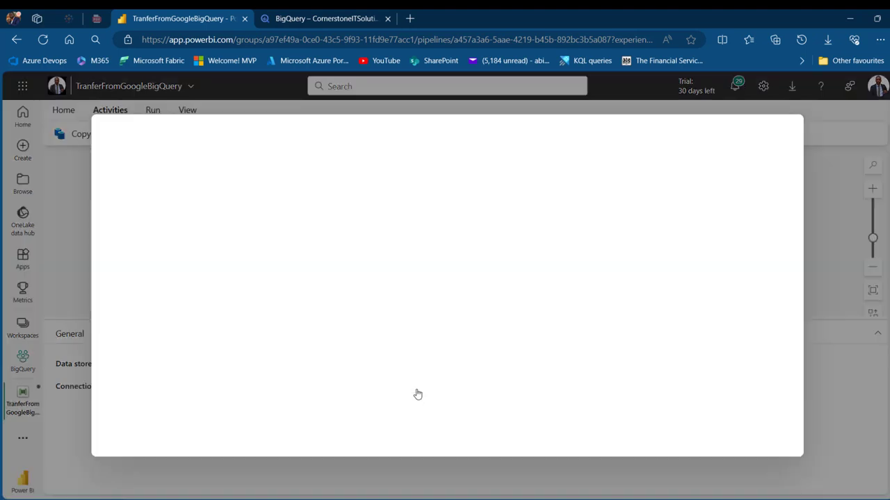
type("bigu")
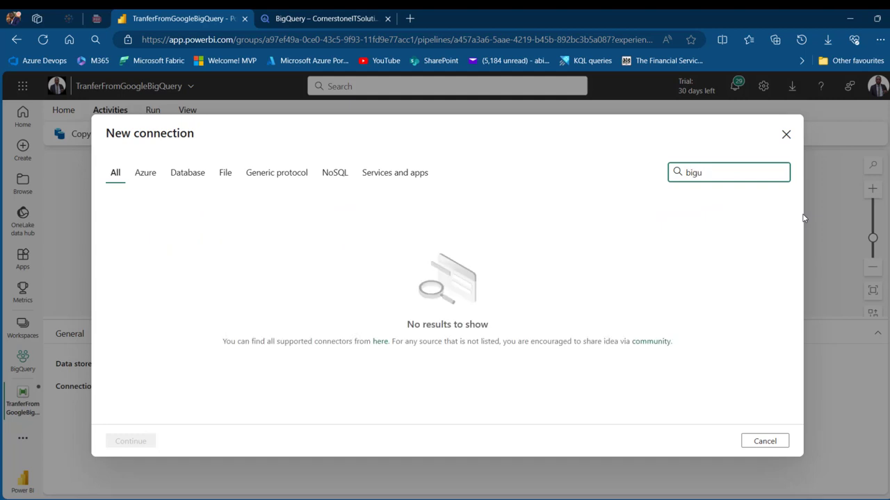
key("BackSpace")
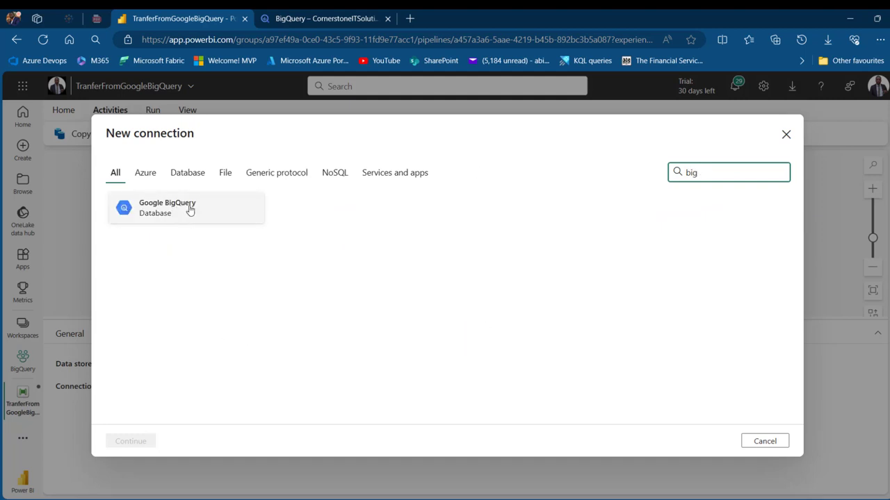
double_click(160, 212)
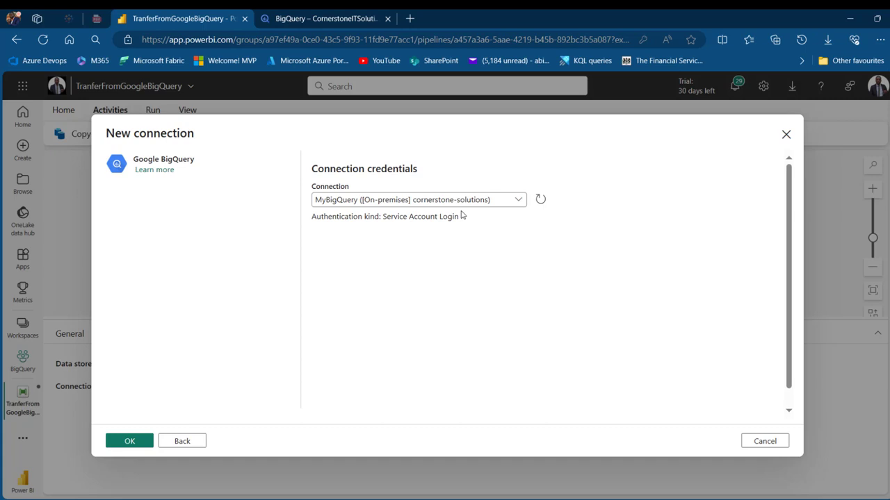
- Choose to create a new connection, name it MyConnectionToBigQuery and select the [On-premises] cornerstone-solutions data gateway
left_click(520, 201)
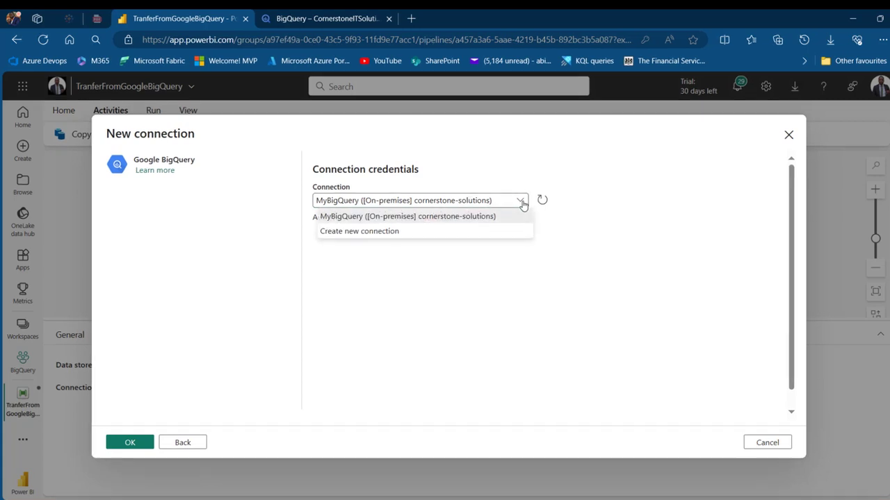
left_click(426, 254)
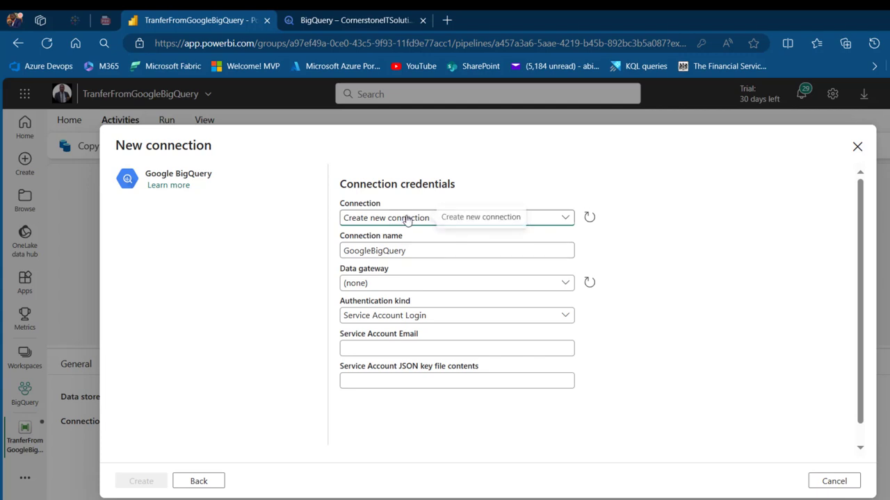
left_click_drag(427, 249, 297, 246)
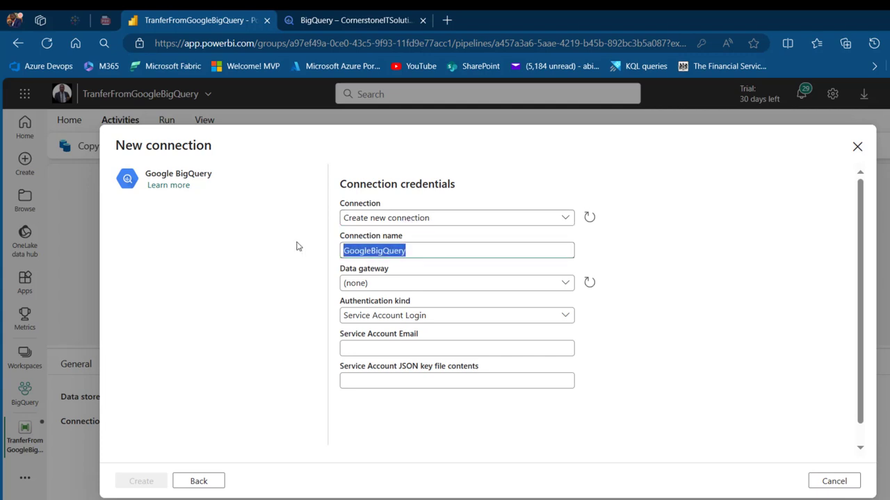
type("MyC")
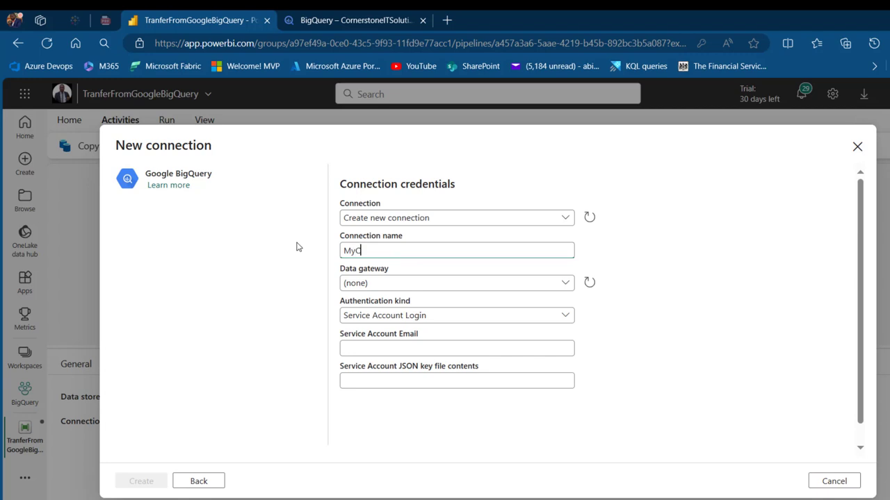
type("onnectionToBigQuery")
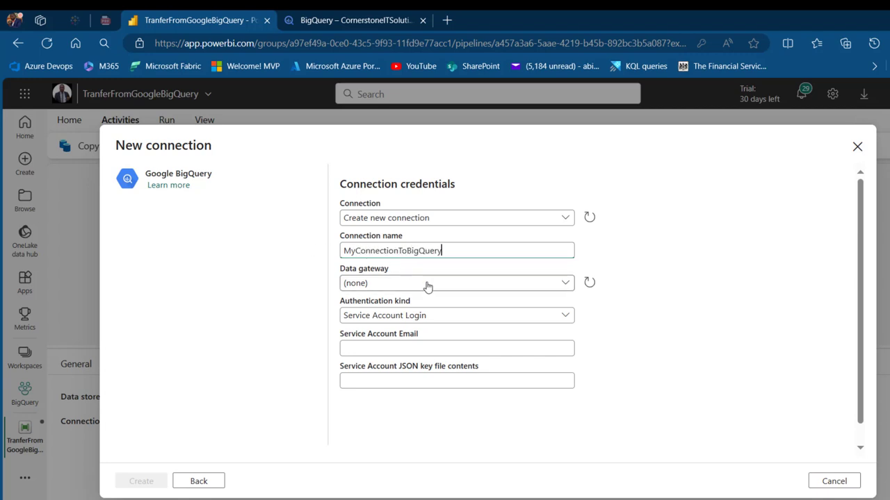
left_click(428, 285)
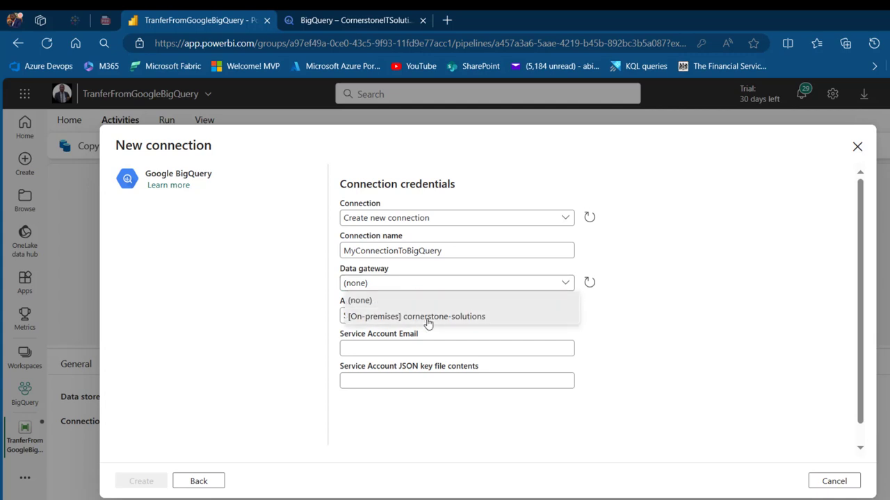
left_click(428, 318)
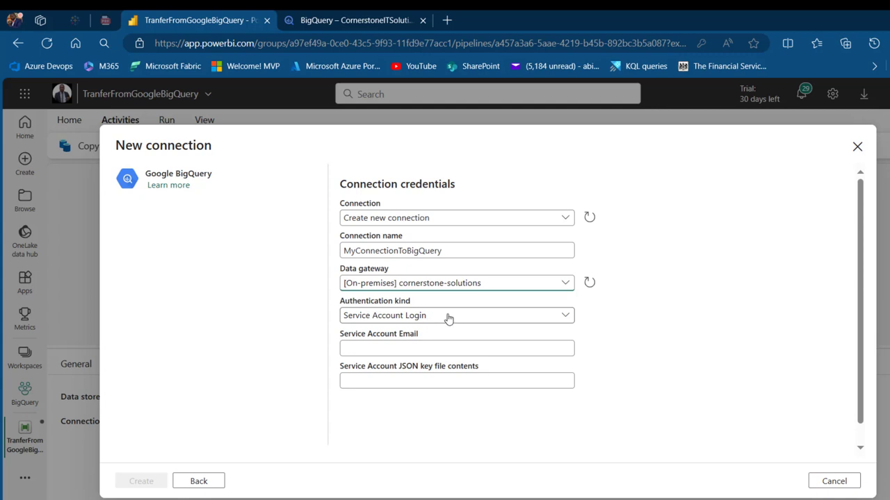
left_click(437, 347)
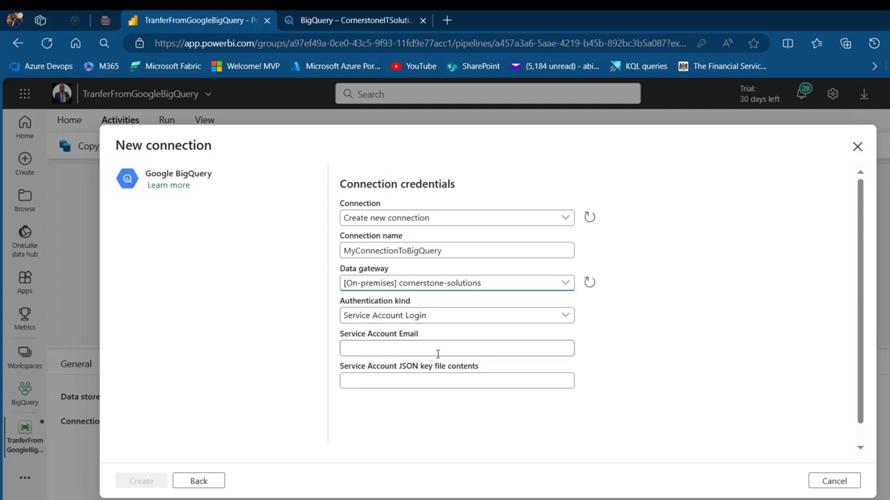
left_click(633, 360)
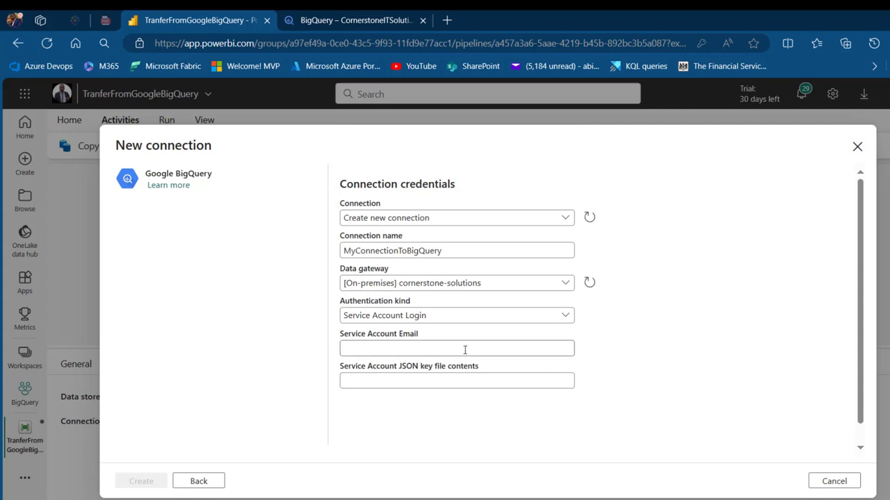
left_click(440, 379)
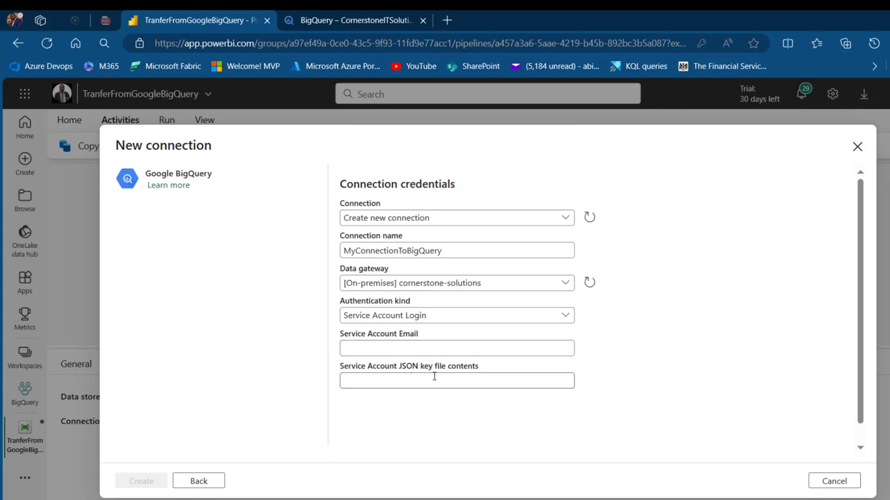
left_click(412, 344)
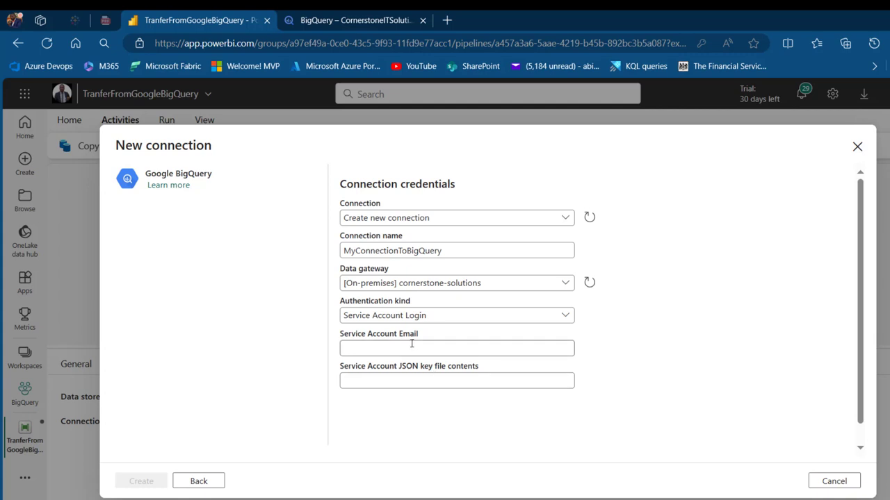
- Switch to Google Cloud, search for iam, leave the unsaved query and open the project's Service Accounts page in IAM & Admin
left_click(362, 18)
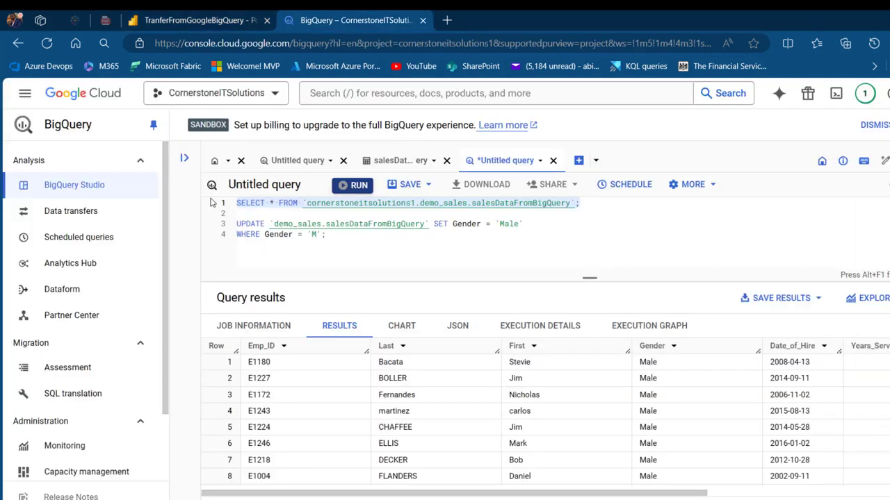
left_click(413, 95)
type("iam")
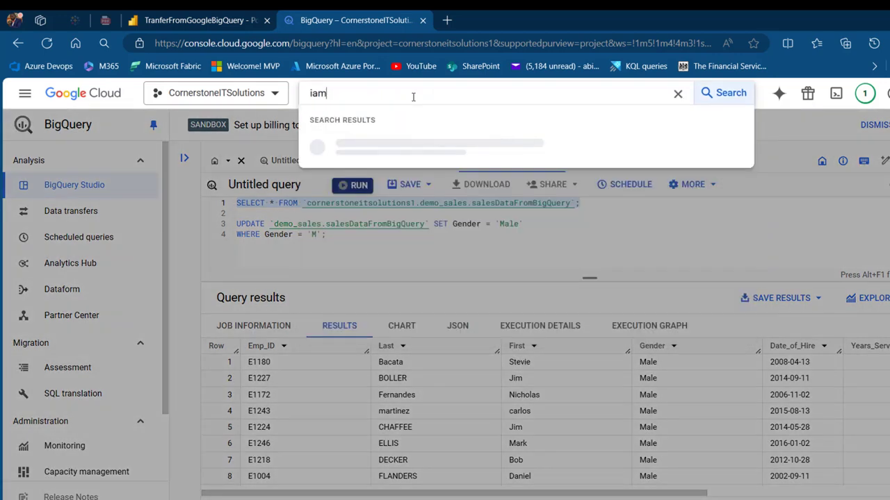
key("Return")
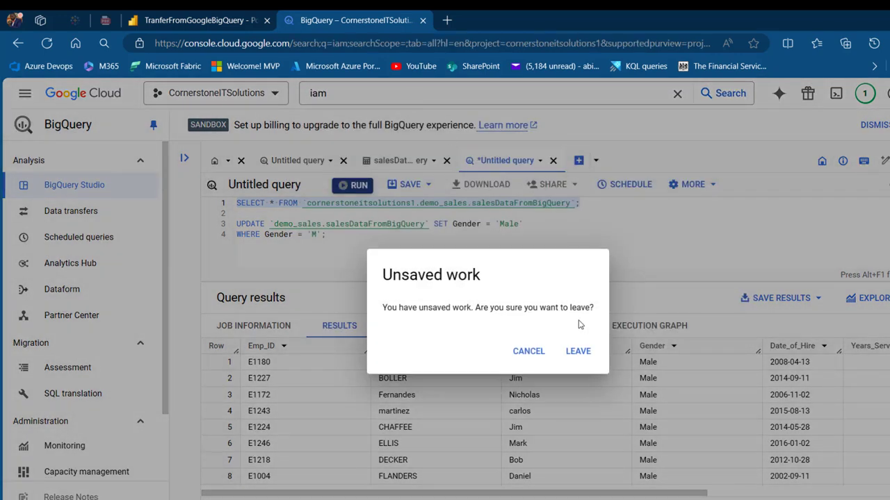
left_click(578, 351)
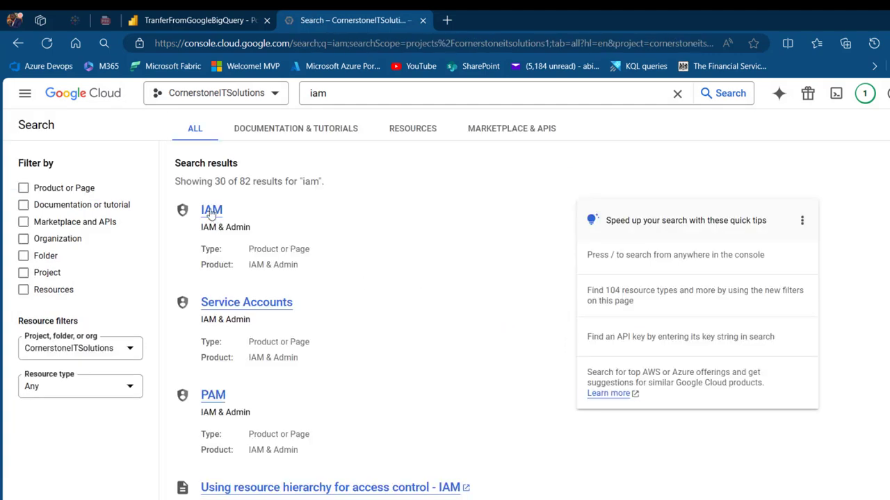
left_click(212, 211)
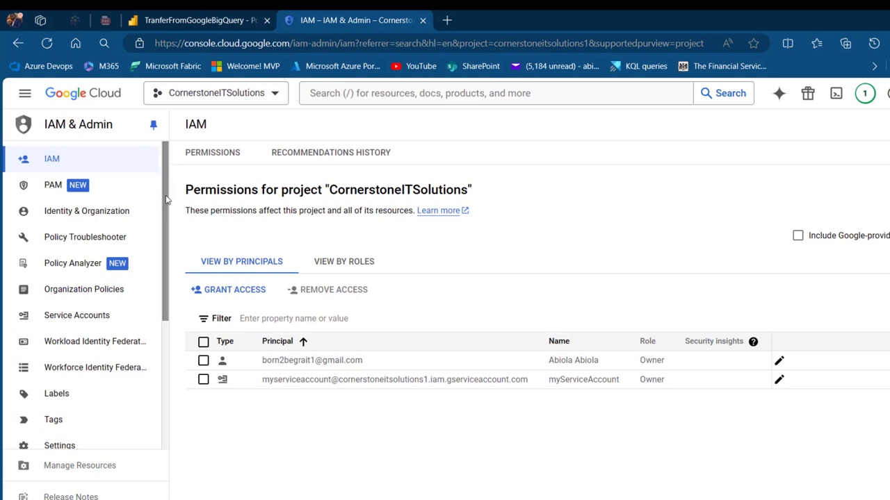
left_click(90, 318)
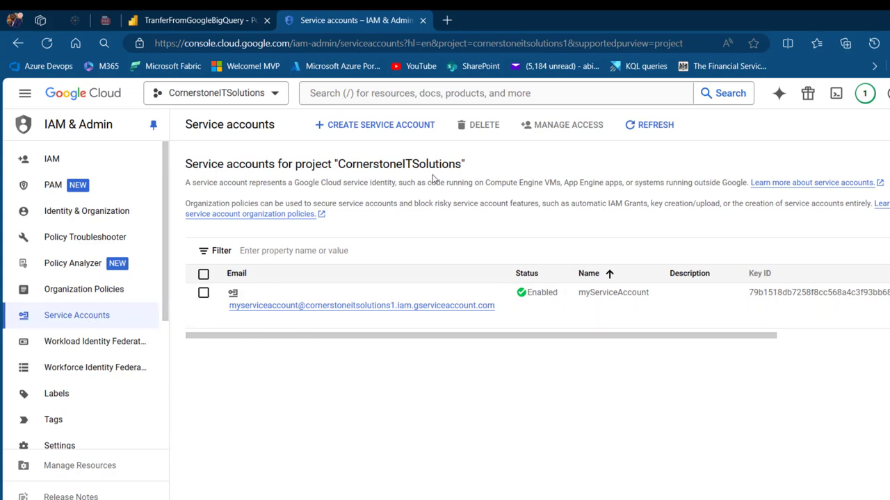
- Create a service account named demo with the description demo and continue to its project access settings
left_click(359, 126)
left_click(319, 198)
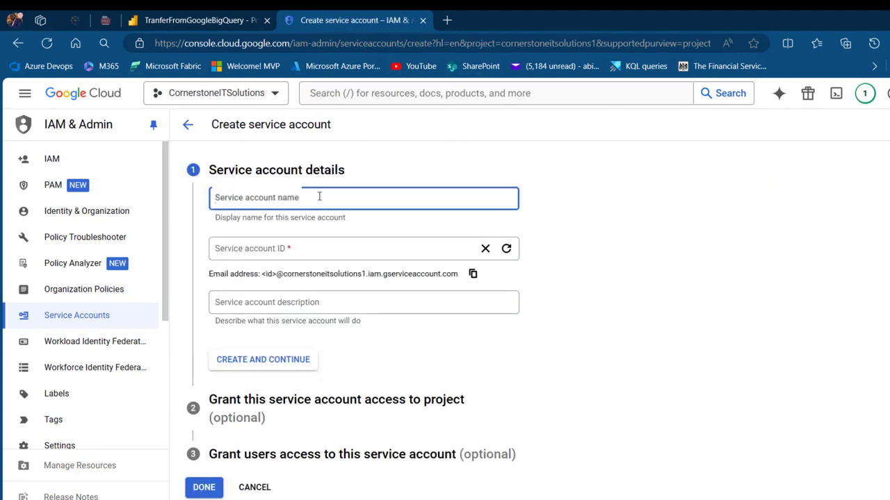
type("demo")
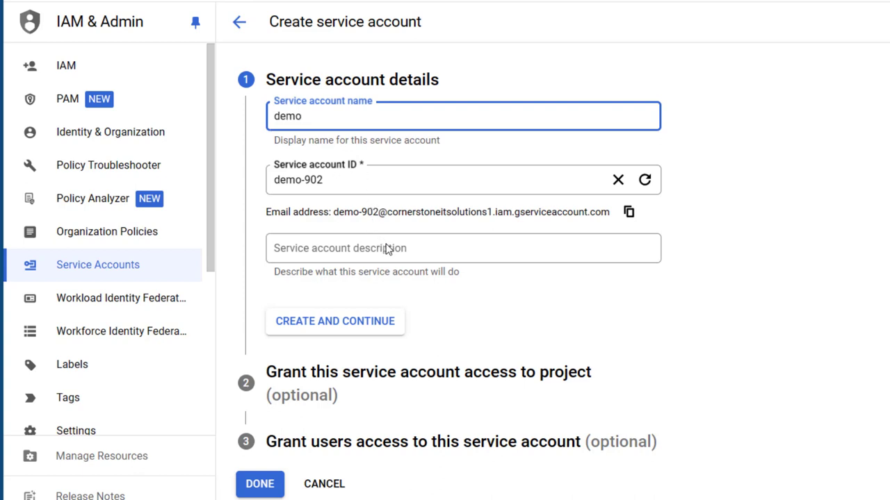
left_click(420, 250)
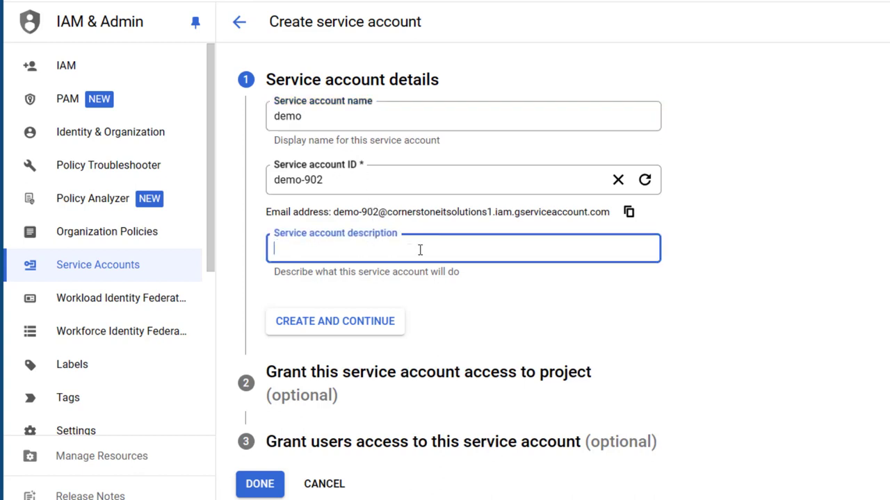
type("demo")
left_click(358, 330)
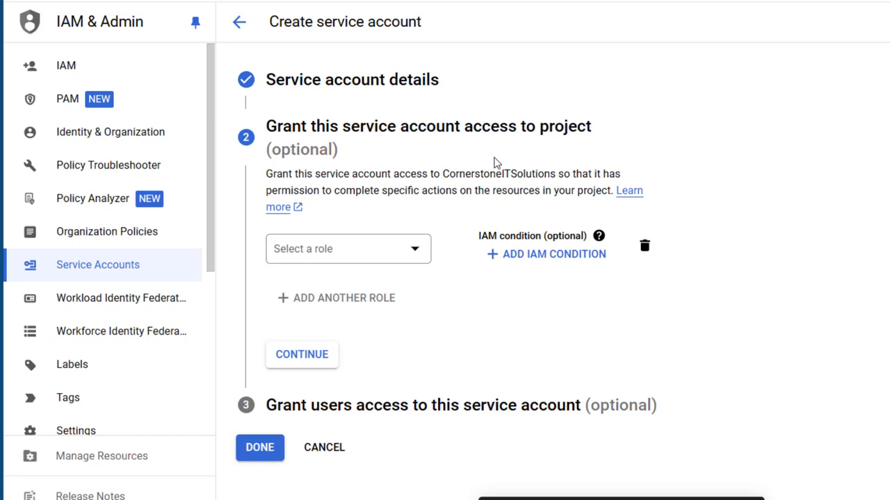
- Grant the service account the basic Viewer role on the project and continue to the user access settings
left_click(414, 255)
left_click(322, 362)
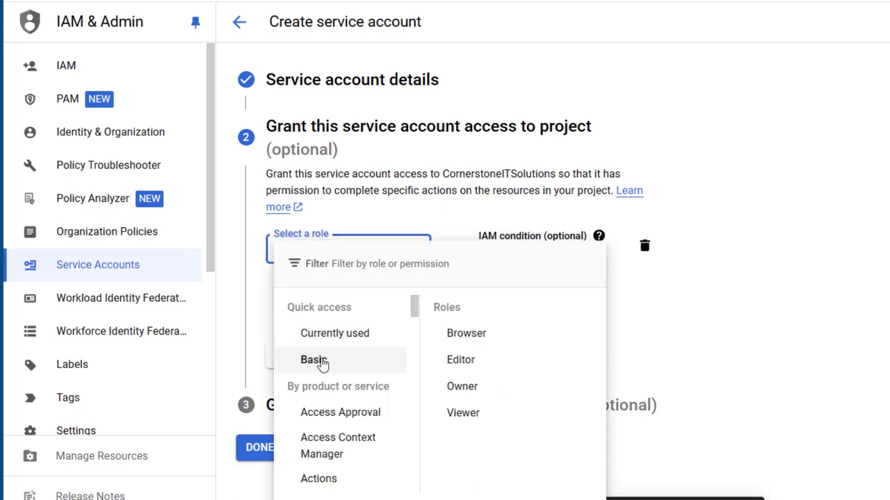
left_click(321, 362)
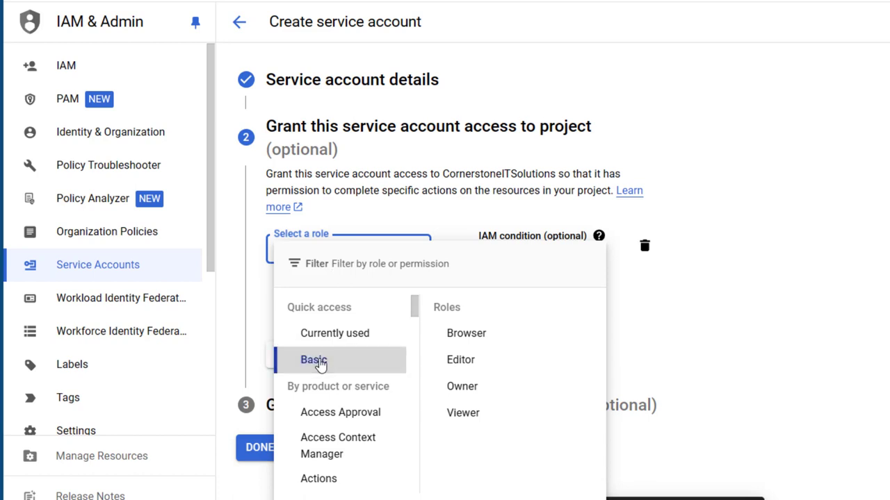
left_click(462, 410)
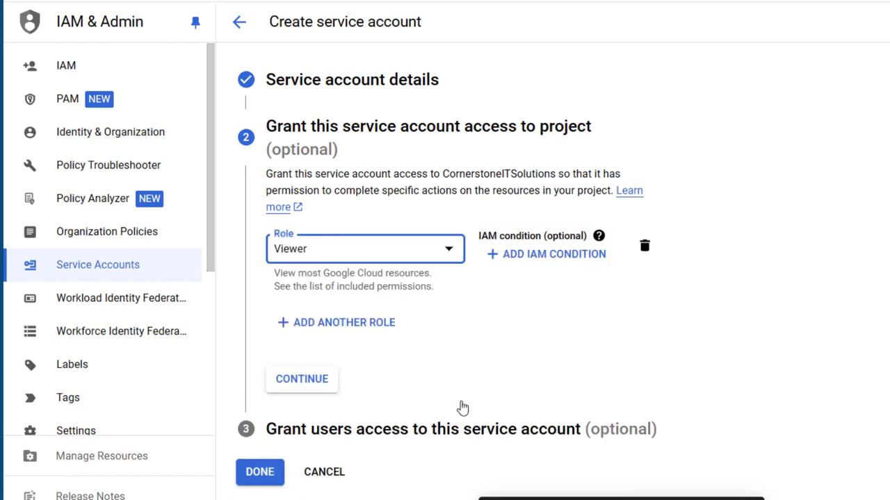
left_click(311, 385)
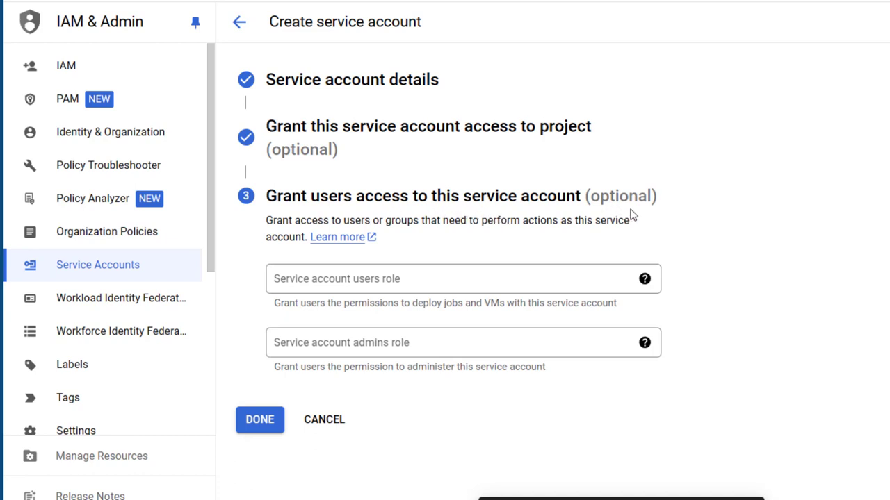
- Finish creating the service account, open the demo account's keys and create a new private key of type JSON
left_click(260, 421)
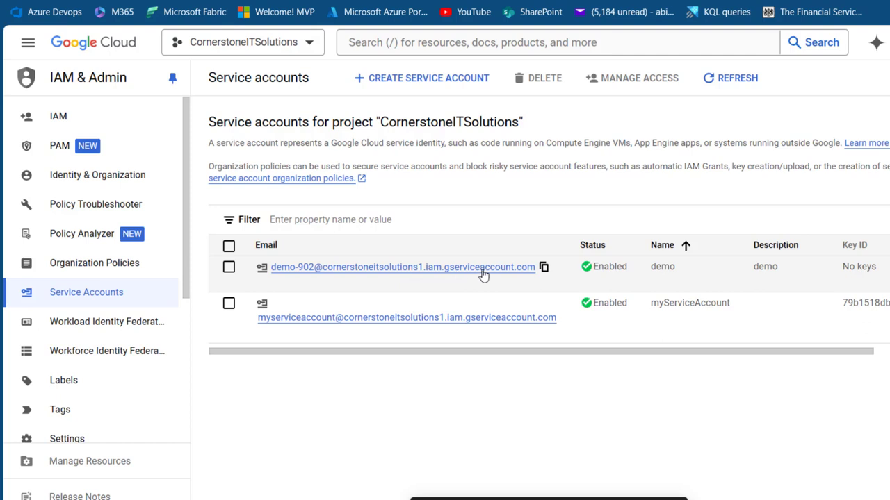
left_click(439, 270)
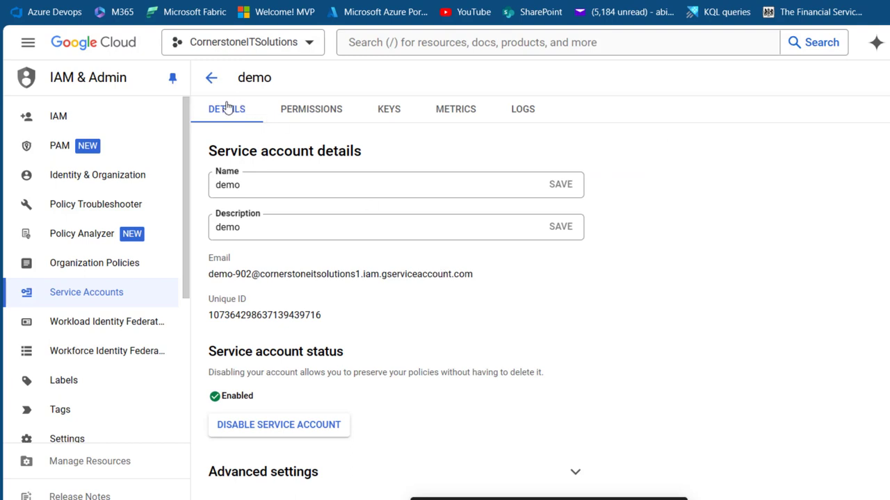
left_click(302, 113)
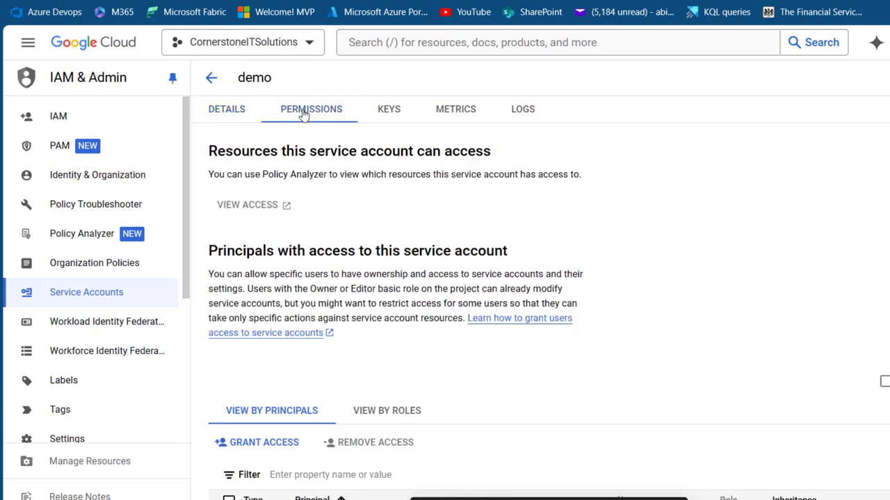
left_click(387, 113)
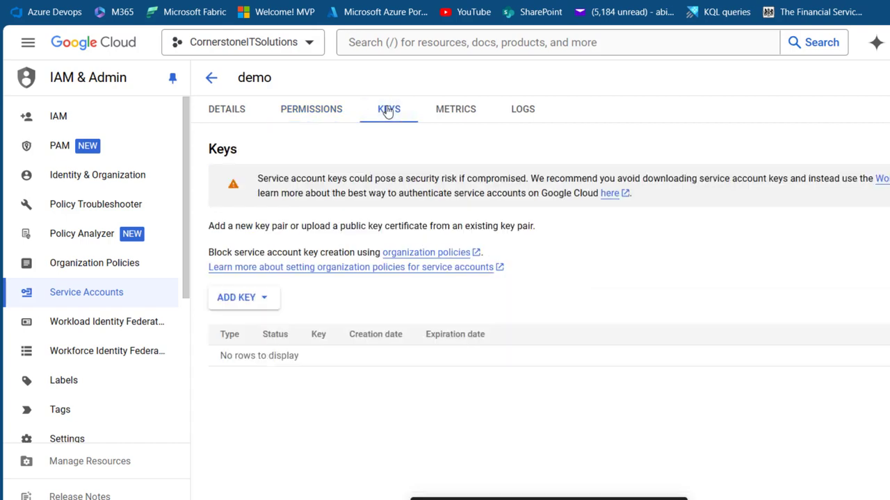
left_click(264, 297)
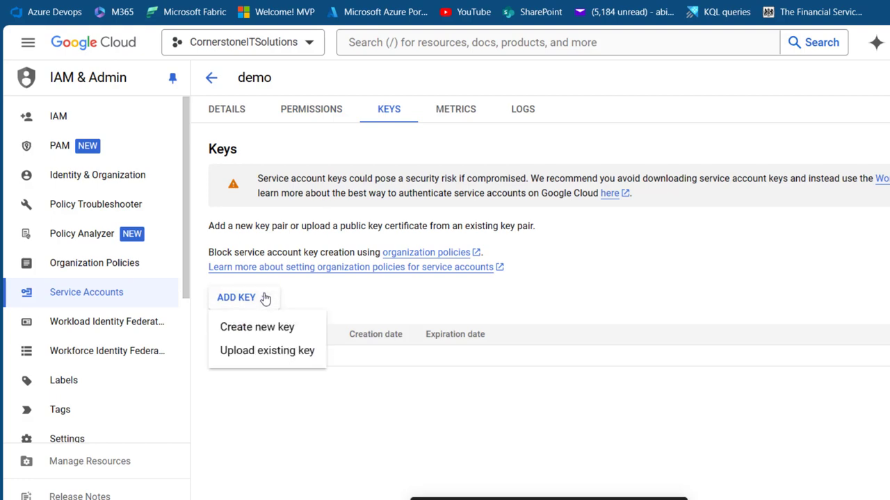
left_click(252, 334)
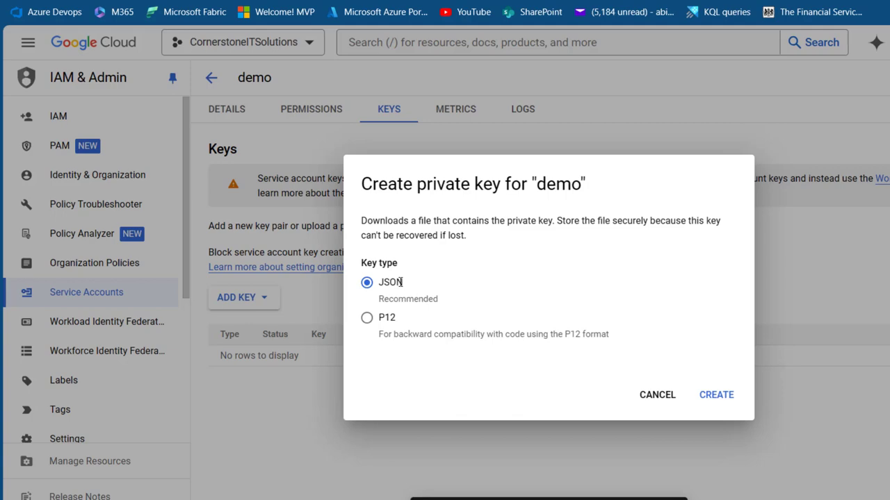
left_click(715, 395)
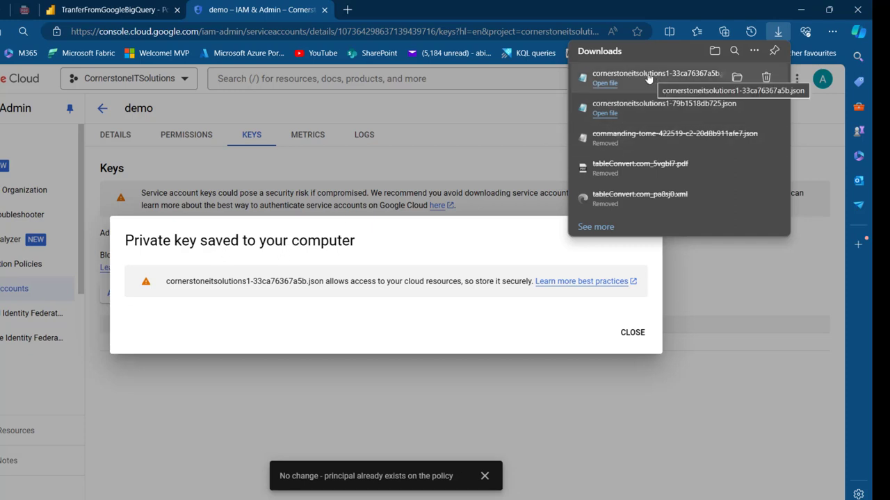
- Open the downloaded JSON key file and copy its client email into the Service Account Email field of the Power BI connection
left_click(605, 84)
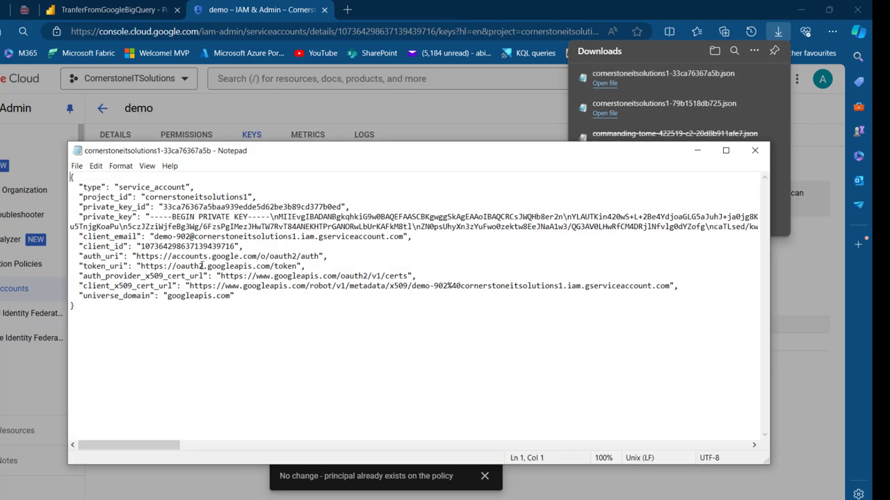
left_click(125, 8)
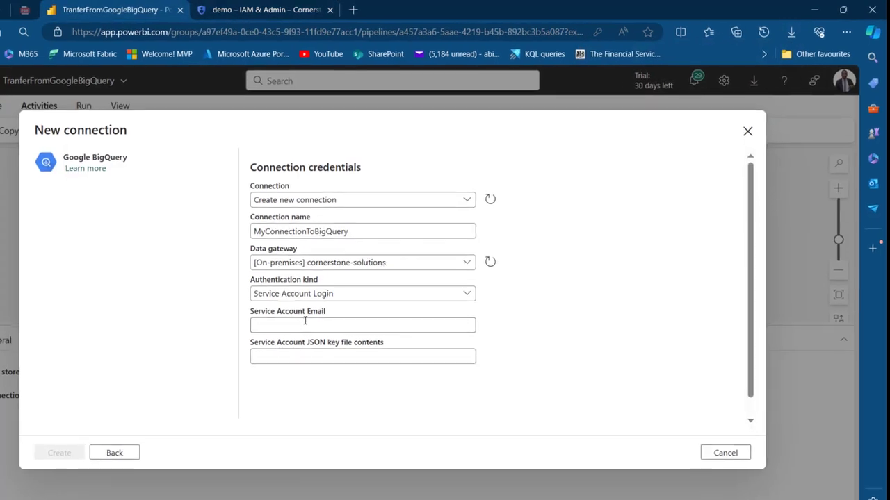
left_click(264, 9)
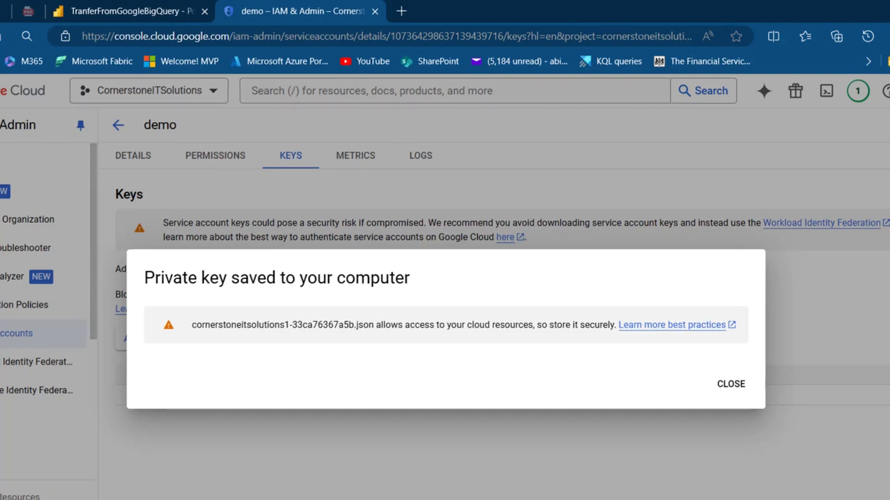
key("alt+Tab")
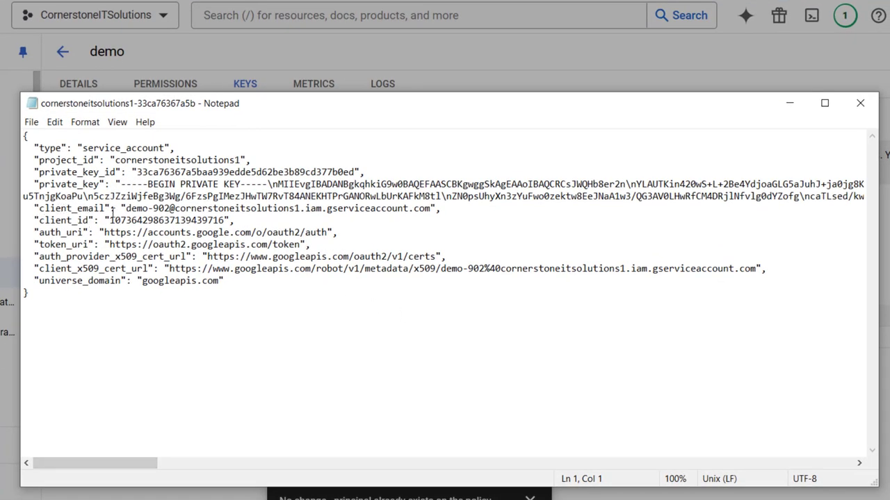
left_click_drag(126, 209, 245, 219)
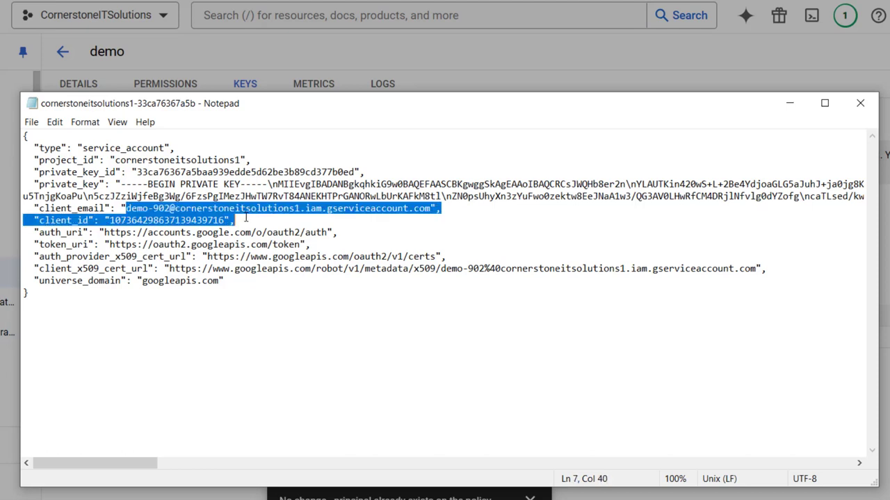
left_click_drag(354, 218, 430, 212)
key("ctrl+c")
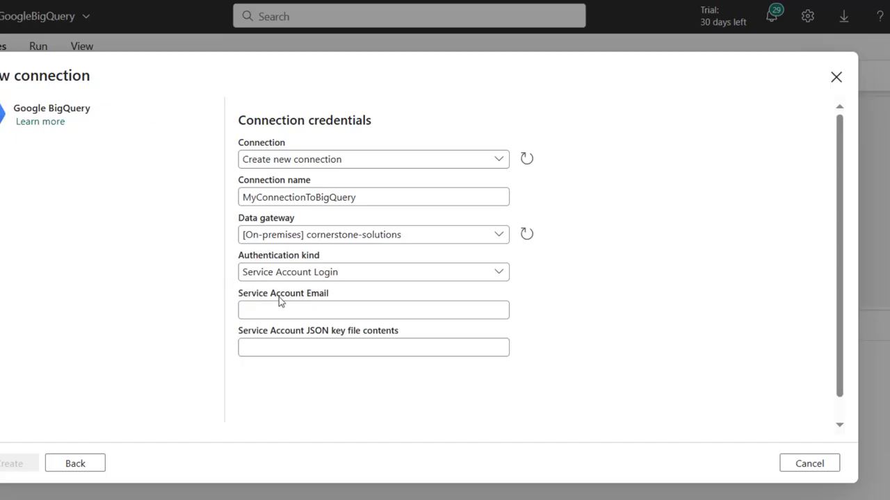
left_click(304, 312)
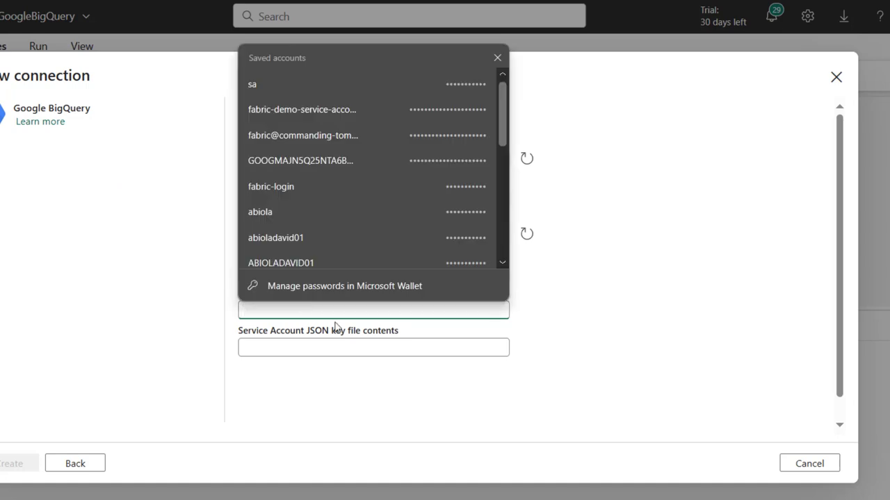
key("ctrl+v")
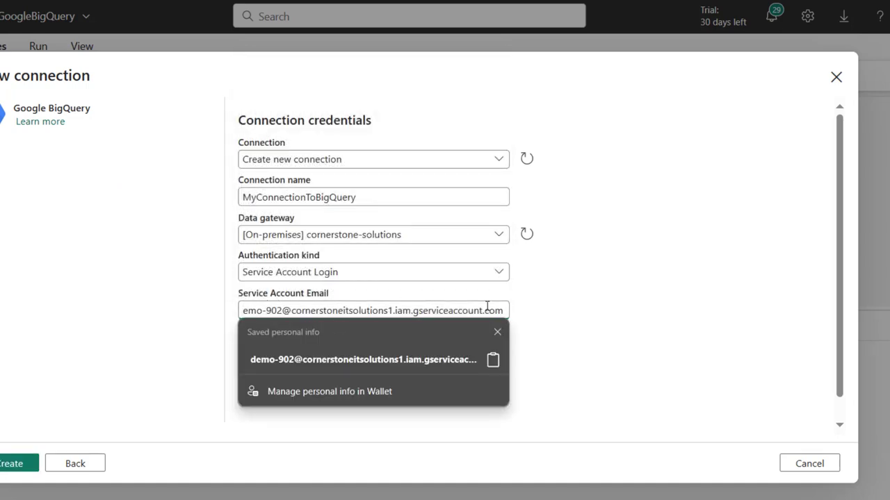
left_click(608, 322)
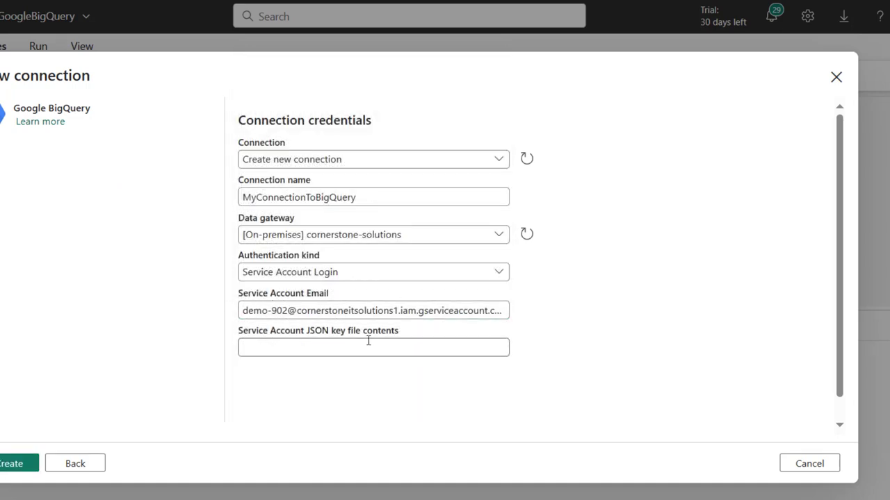
- Copy the whole key file from Notepad into the Service Account JSON key file contents field in Power BI and create the connection
left_click(368, 341)
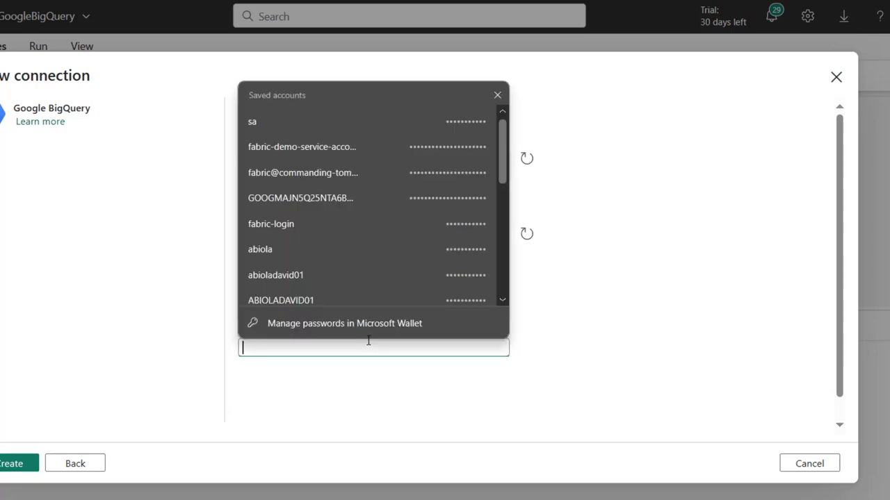
left_click(689, 349)
key("alt+Tab")
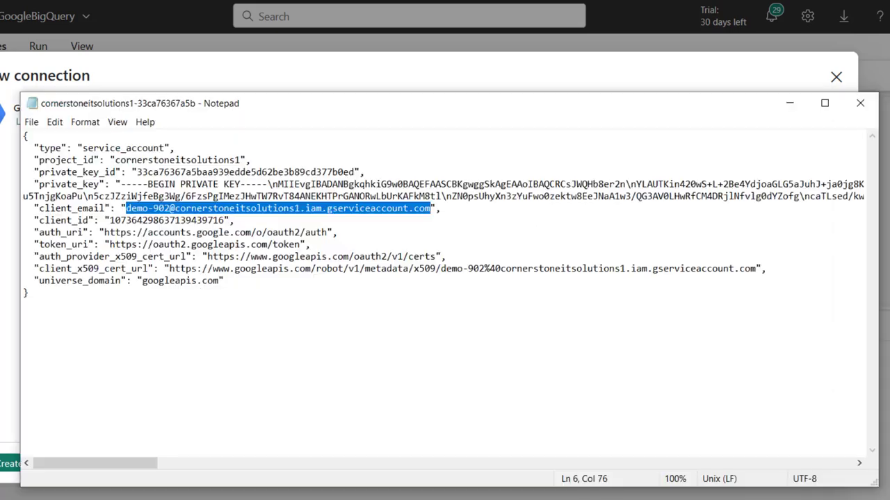
left_click(366, 277)
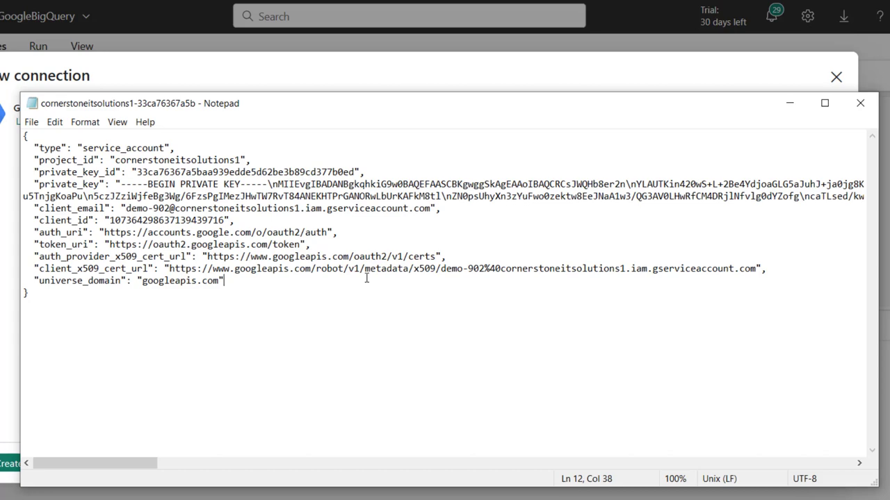
key("ctrl+a")
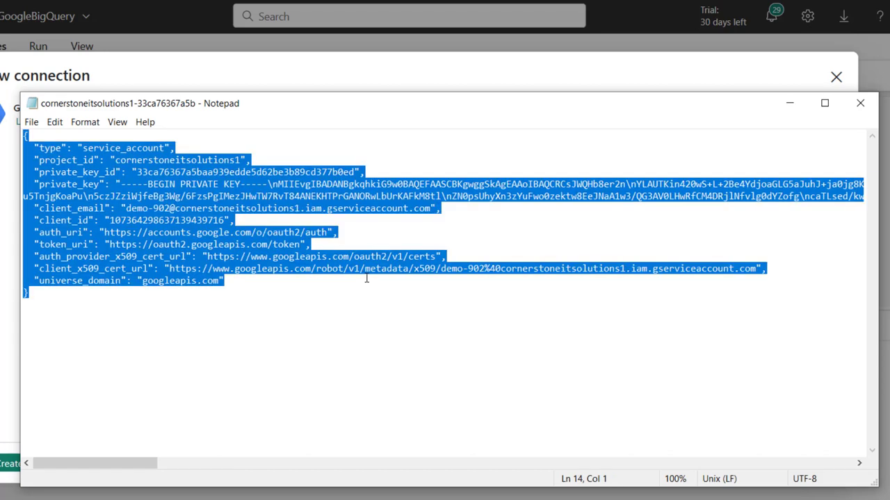
key("alt+Tab")
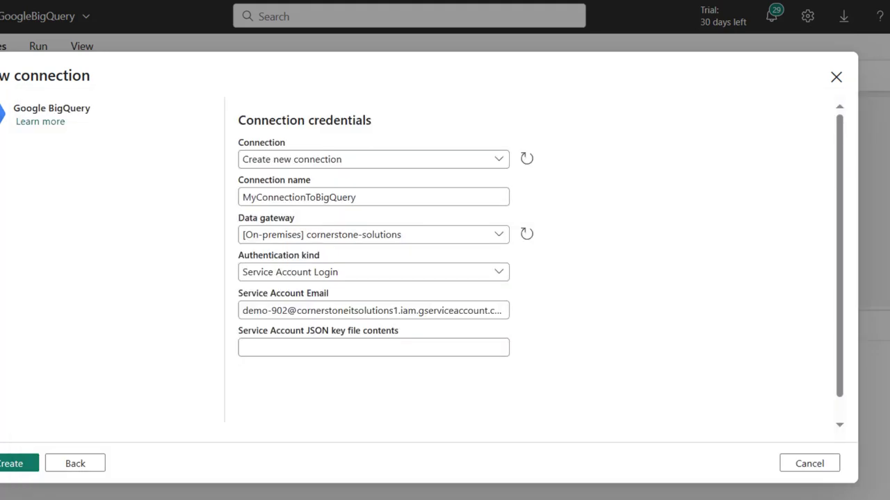
left_click(266, 348)
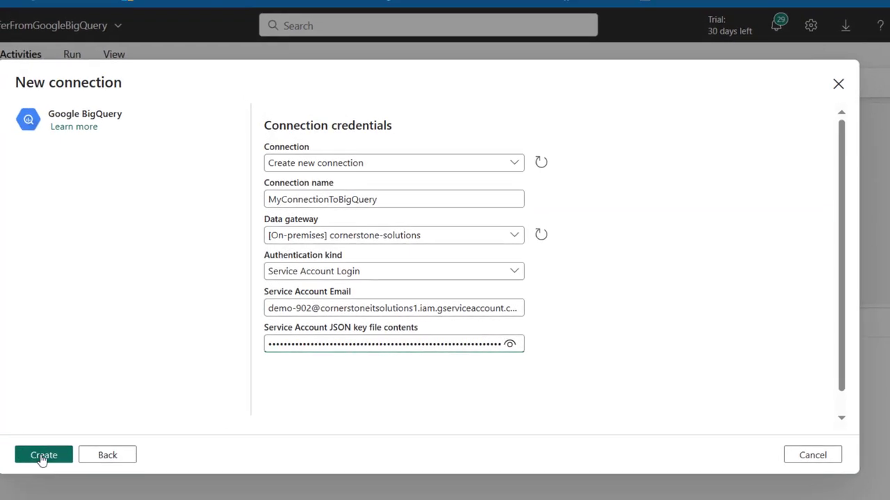
left_click(43, 456)
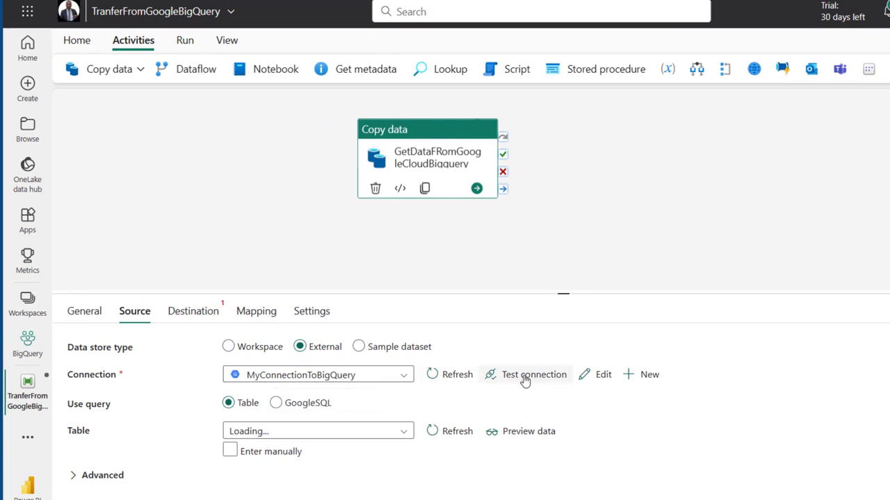
- Test the MyConnectionToBigQuery connection and choose demo_sales.salesDataFromBigQuery as the source table
left_click(526, 376)
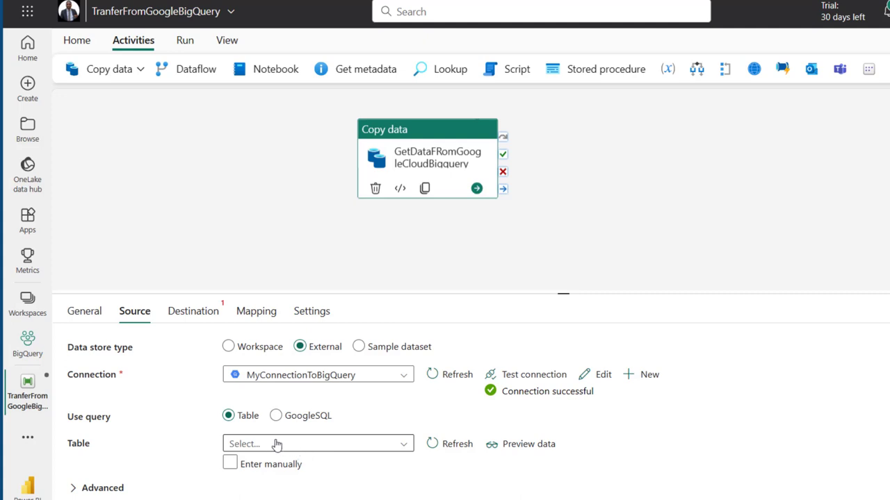
left_click(406, 448)
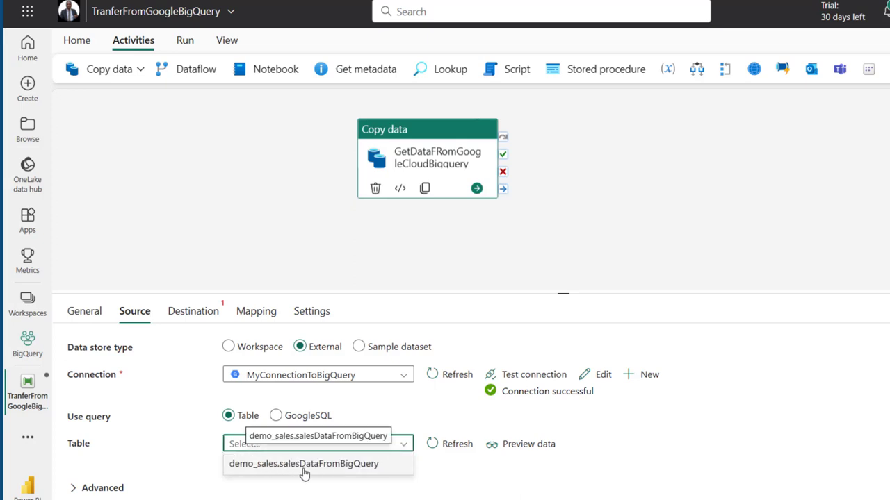
left_click(327, 472)
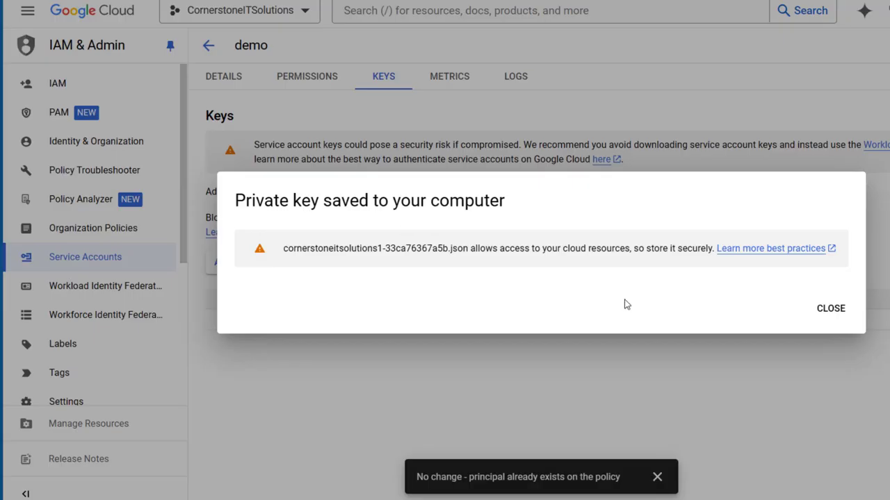
- Switch to Google Cloud, dismiss the private key notice, search for bigquery and examine the demo_sales dataset under cornerstoneitsolutions1 in BigQuery
left_click(842, 309)
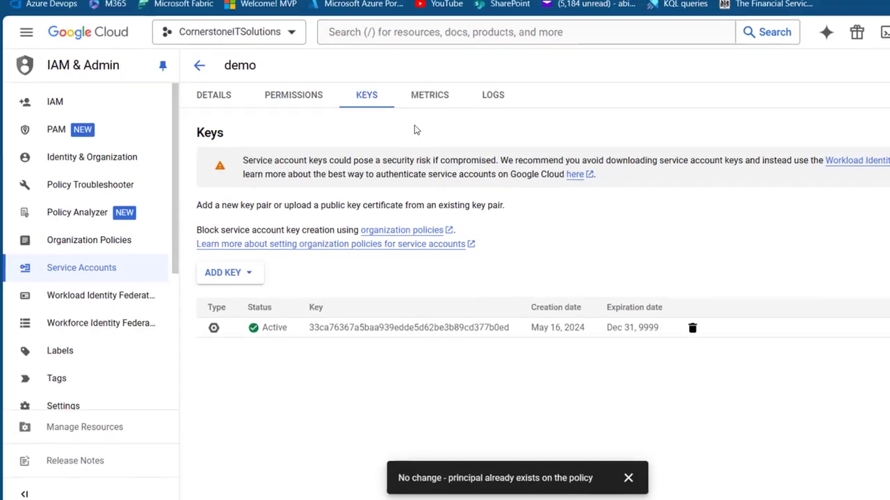
left_click(355, 48)
type("bigu")
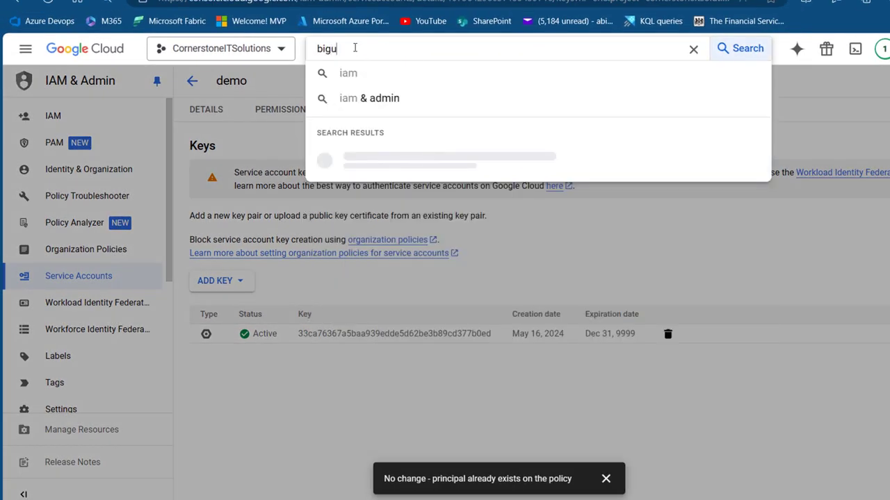
key("BackSpace")
type("query")
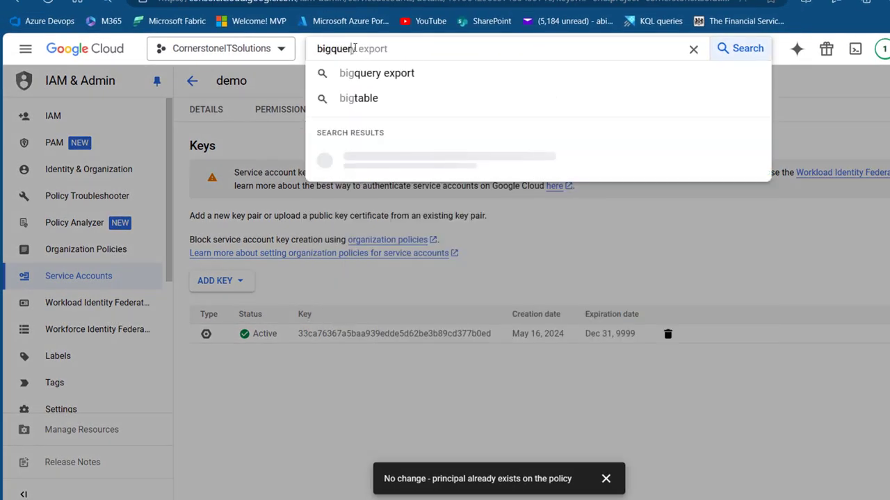
key("Return")
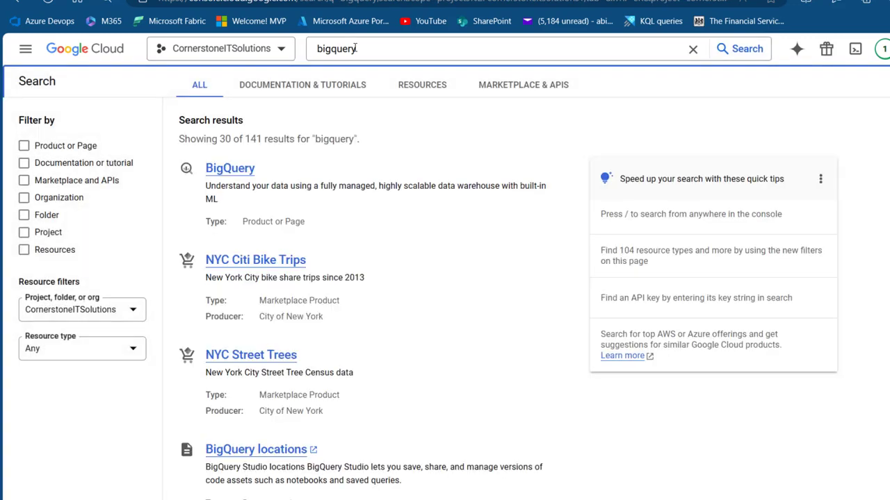
left_click(226, 173)
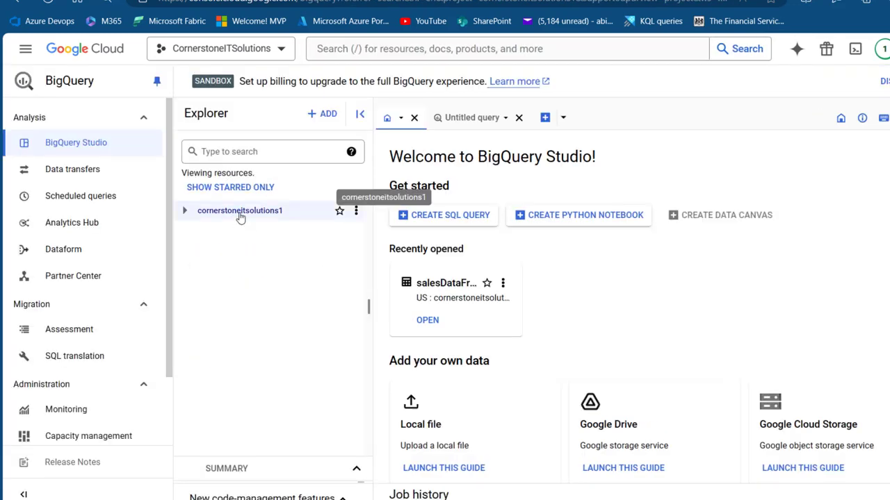
double_click(240, 212)
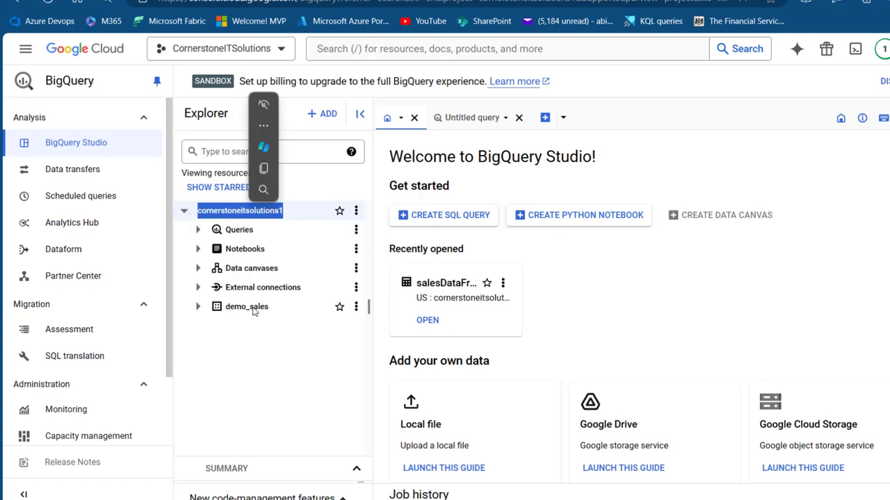
left_click(245, 309)
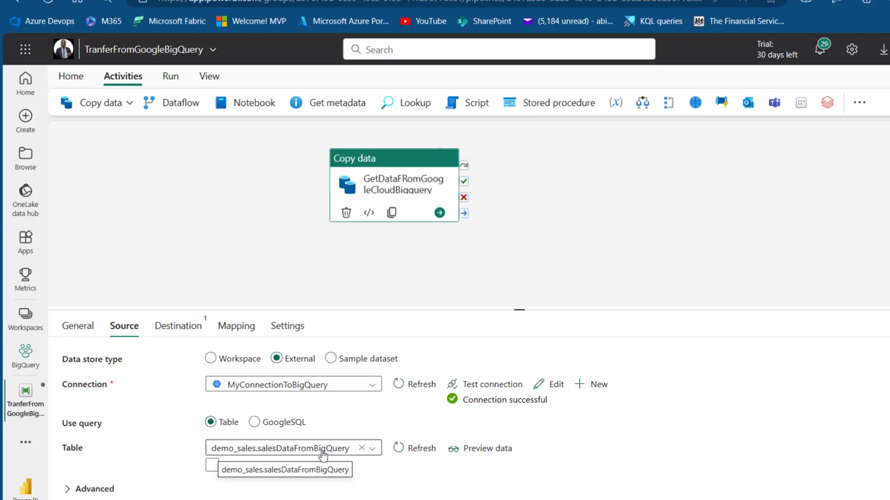
- Return to the Power BI pipeline, preview the source table's data and close the preview
left_click(488, 450)
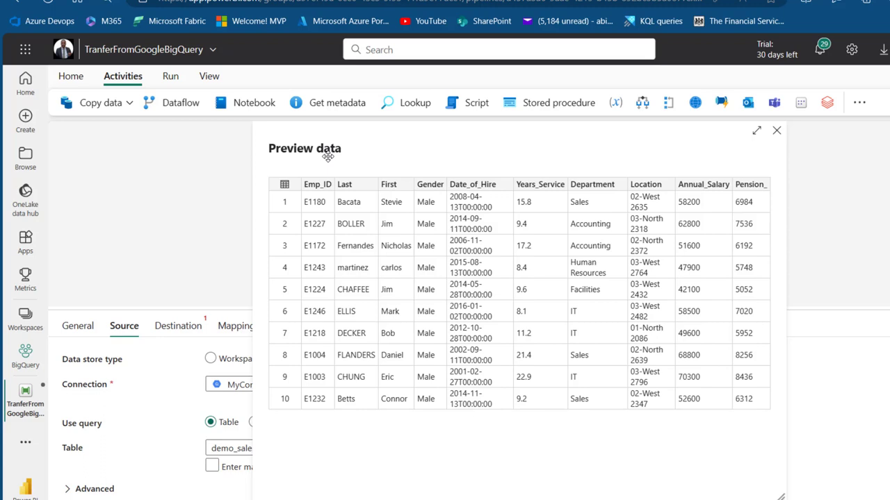
left_click(776, 131)
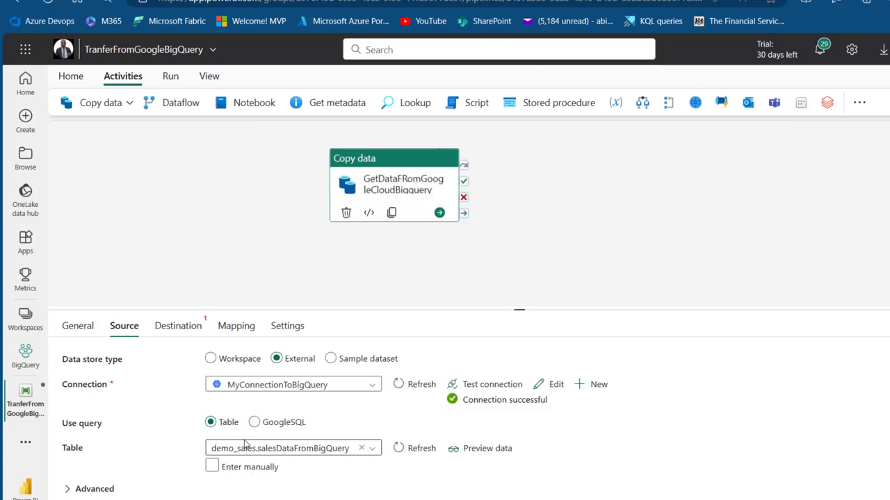
- Set the copy activity's destination to a Workspace data store of type Lakehouse
left_click(165, 331)
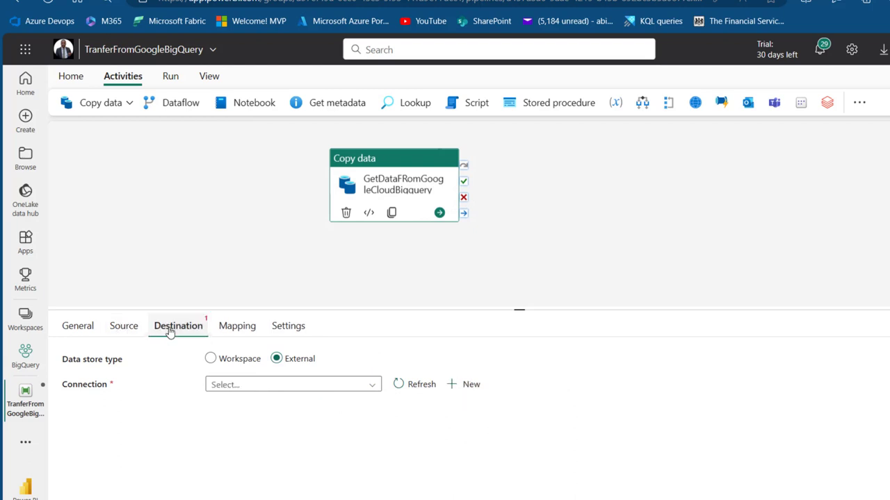
left_click(369, 387)
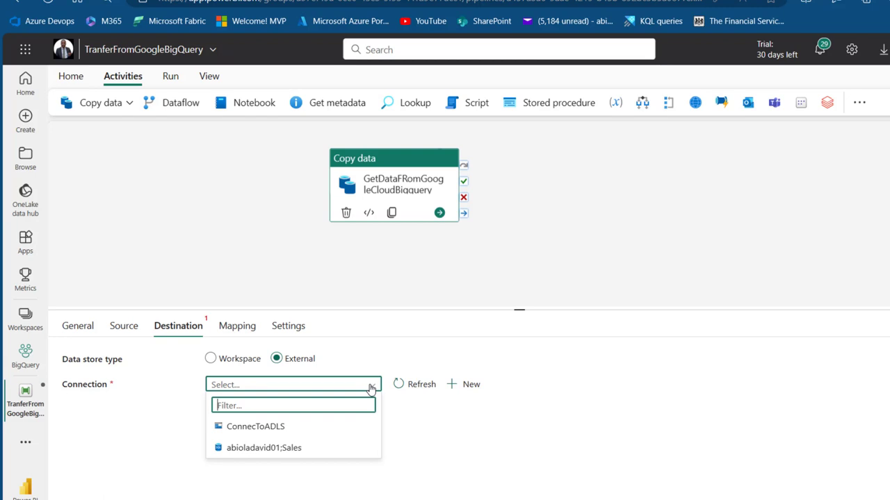
left_click(240, 362)
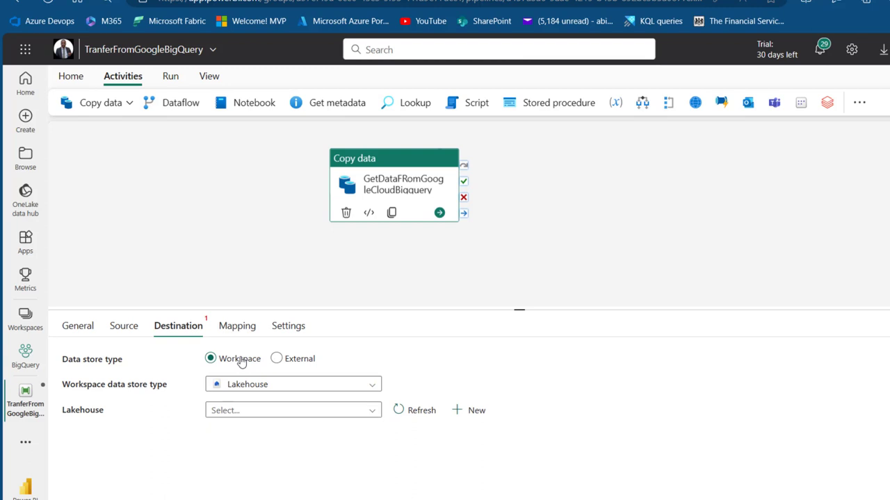
left_click(342, 391)
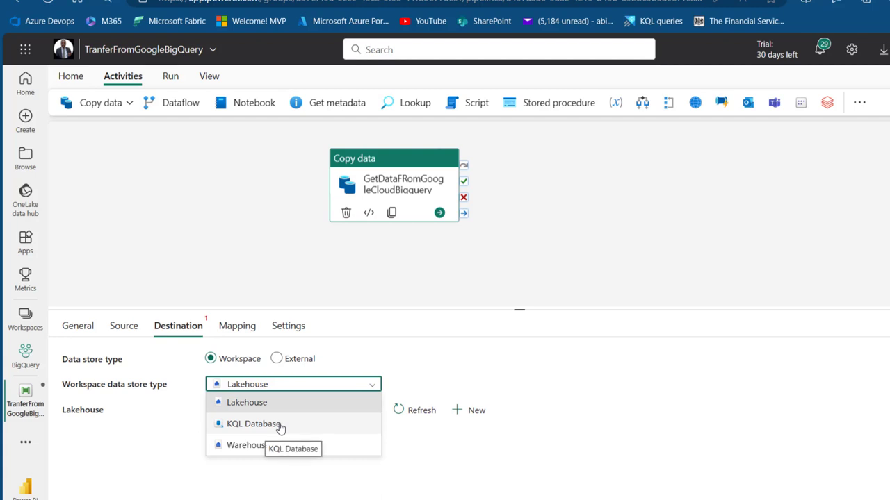
left_click(240, 405)
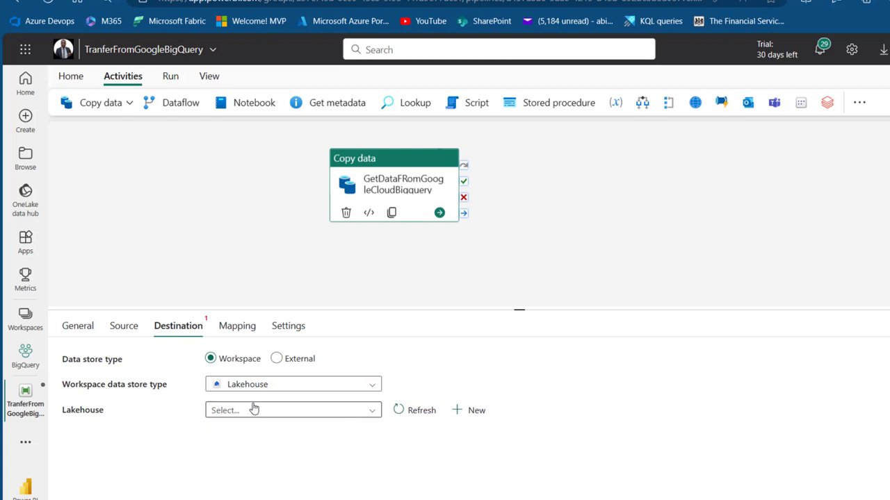
- Create a new lakehouse named BigQuery as the copy activity's destination
left_click(371, 413)
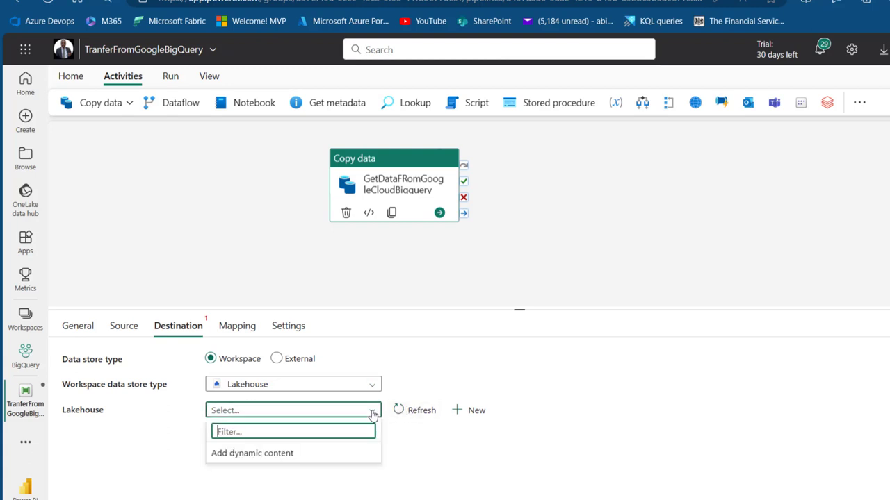
left_click(471, 413)
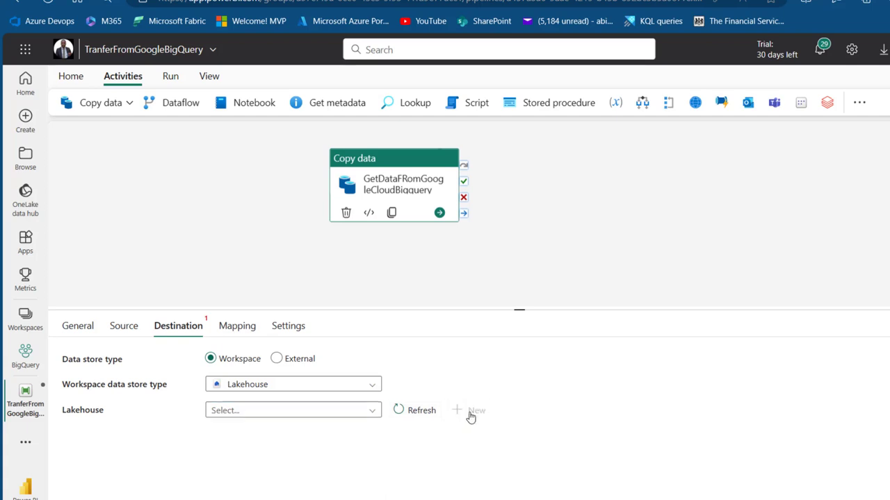
left_click(422, 275)
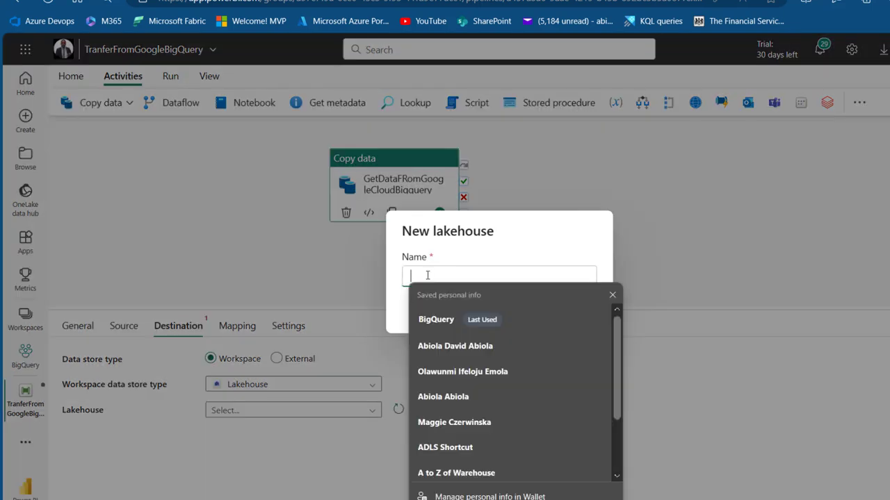
type("BigQuery")
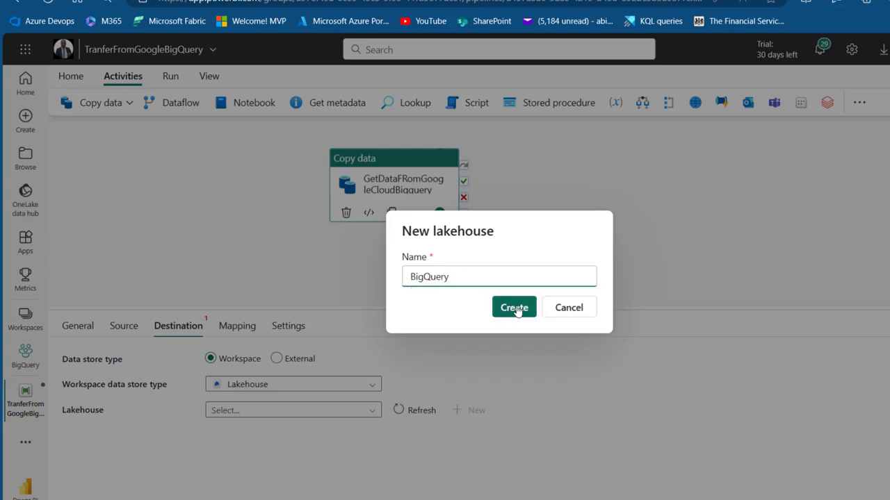
left_click(513, 308)
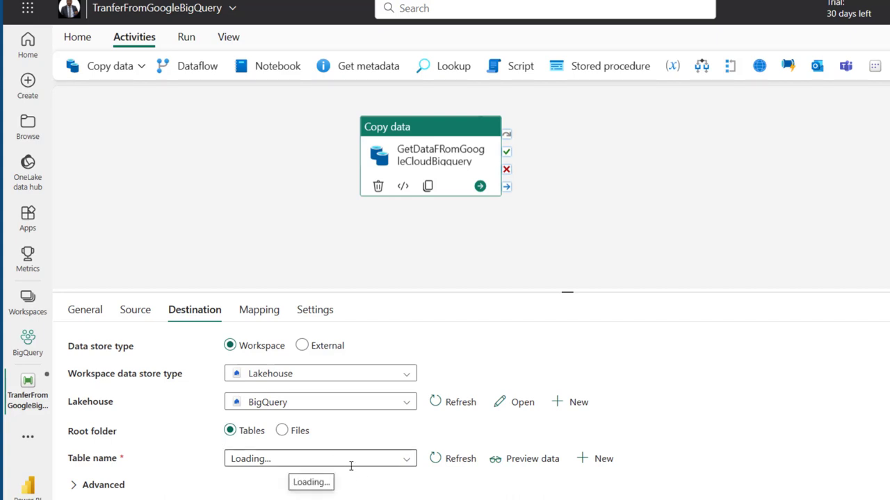
- Create a new destination table named salesData in the BigQuery lakehouse
left_click(591, 462)
left_click(526, 274)
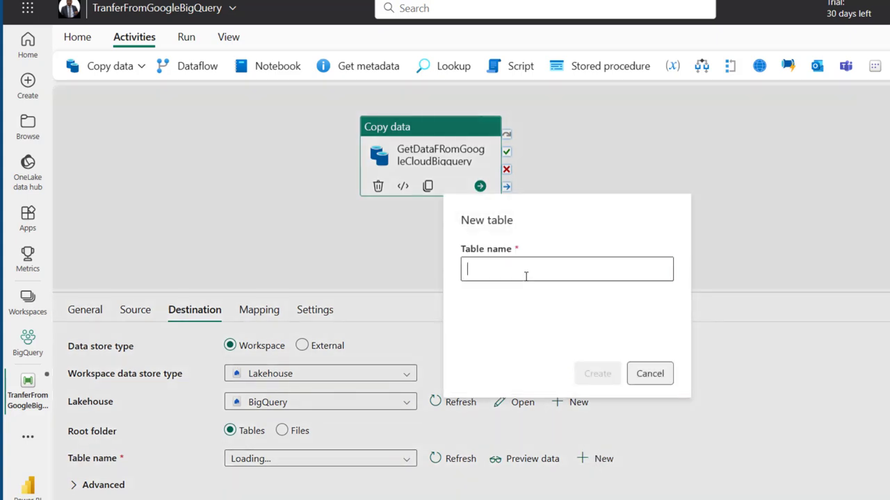
type("salde")
key("BackSpace")
key("BackSpace")
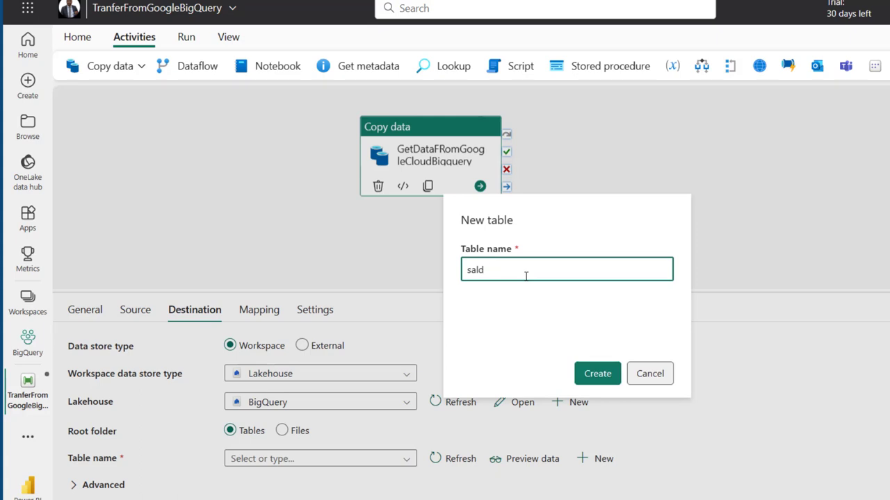
type("esData")
left_click(596, 374)
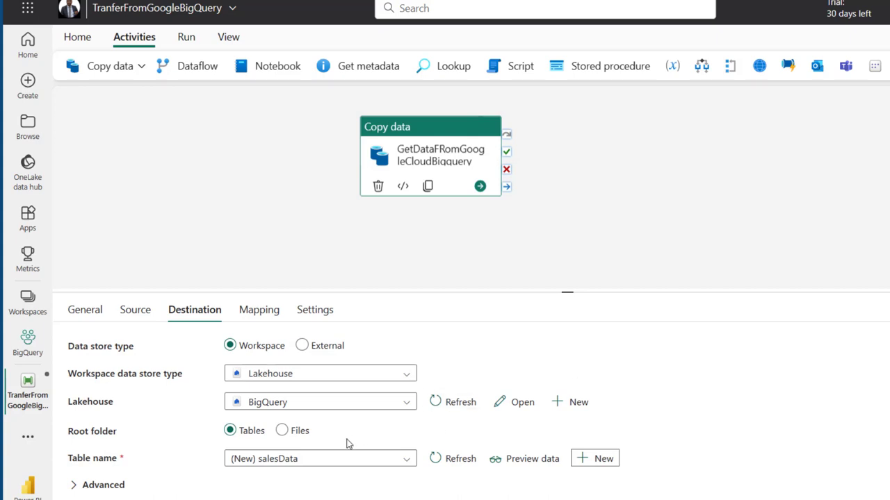
- Review the copy activity's mapping, settings, source and destination, then validate the pipeline and close the validation output
left_click(259, 310)
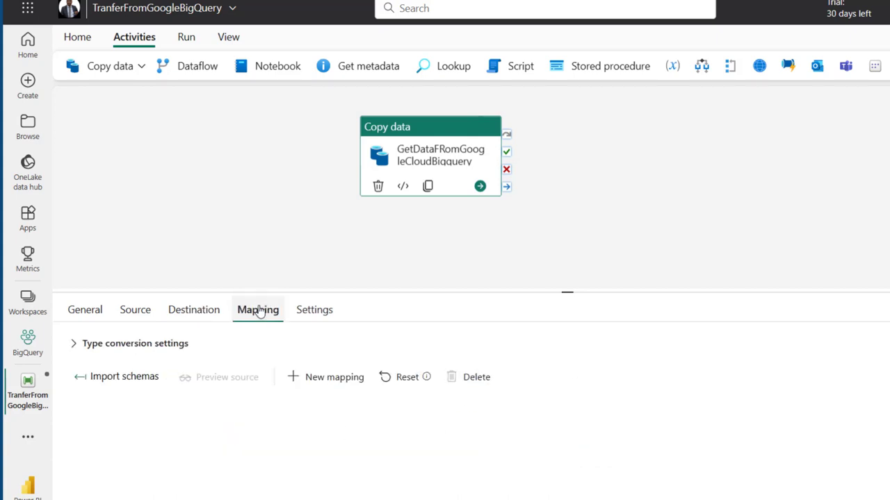
left_click(314, 312)
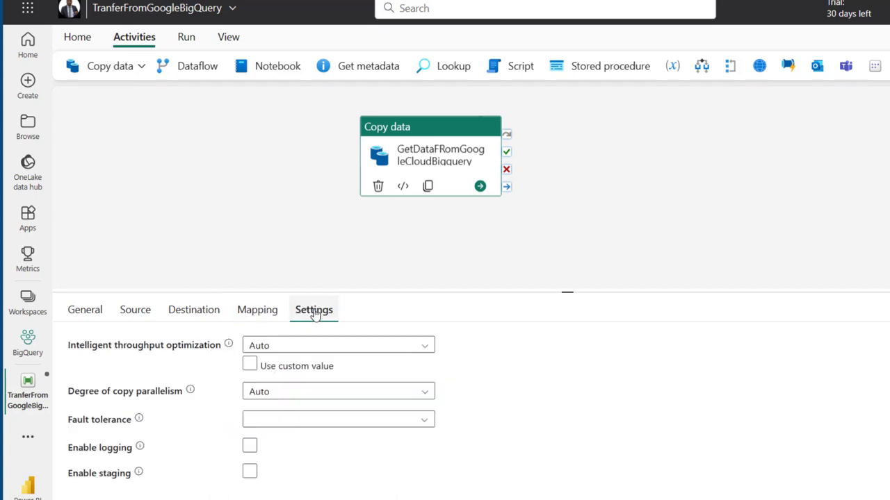
left_click(133, 313)
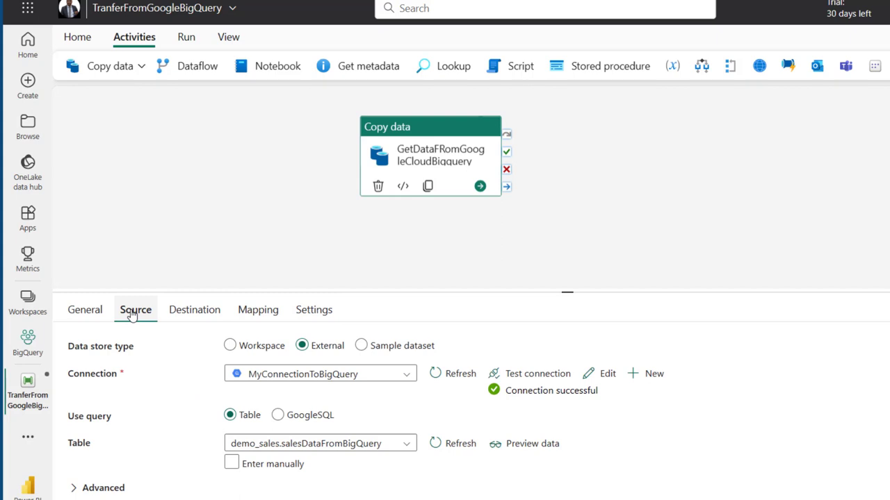
left_click(192, 315)
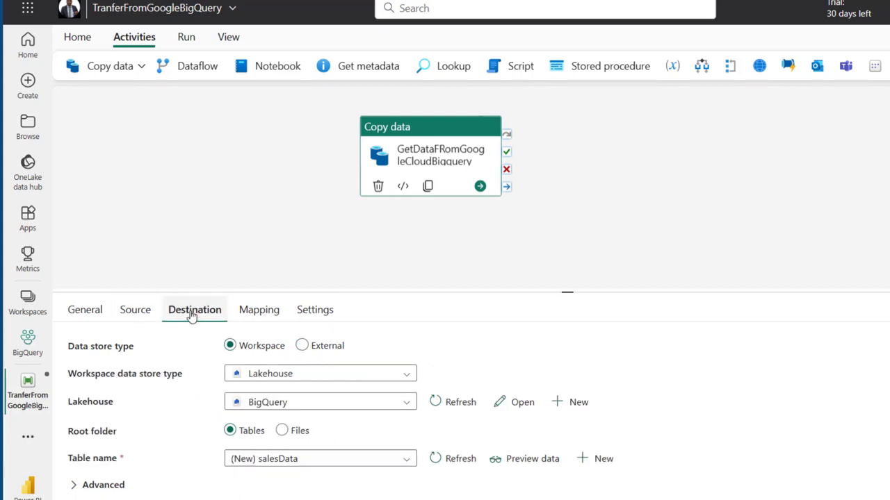
left_click(192, 41)
left_click(106, 66)
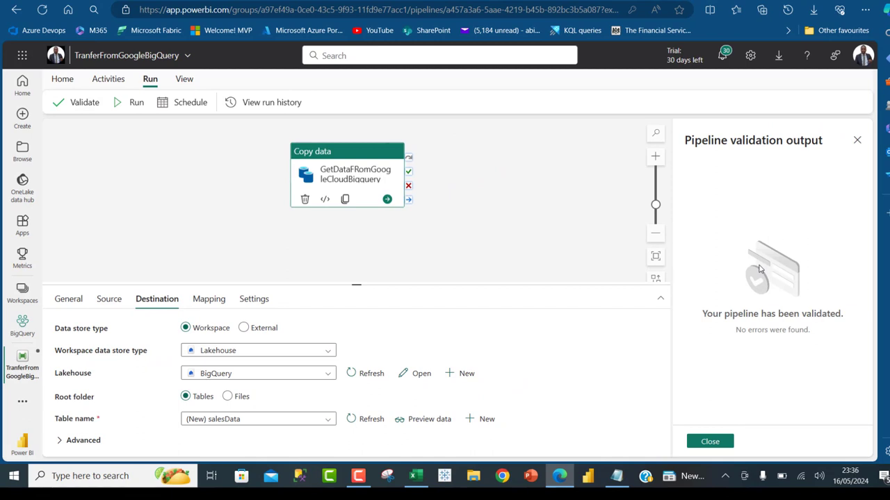
left_click(719, 445)
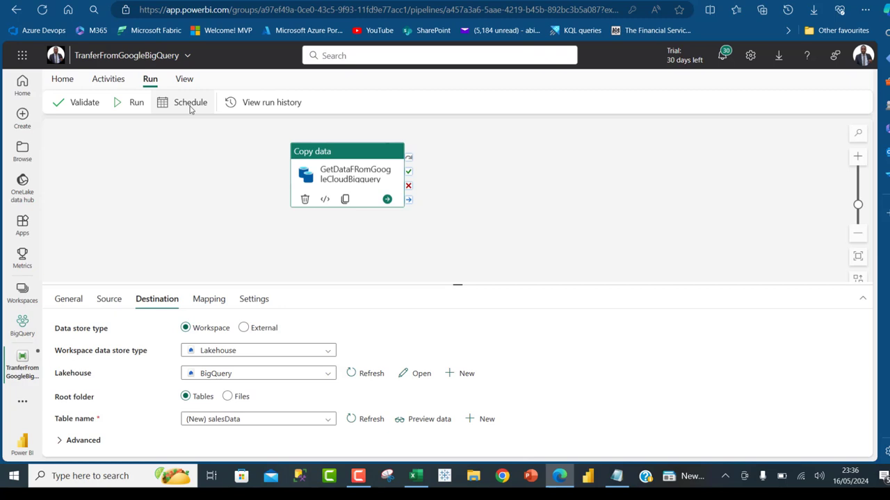
- Save and run the pipeline, then examine the copy details of the GetDataFRomGoogleCloudBigquery activity and close them
left_click(136, 103)
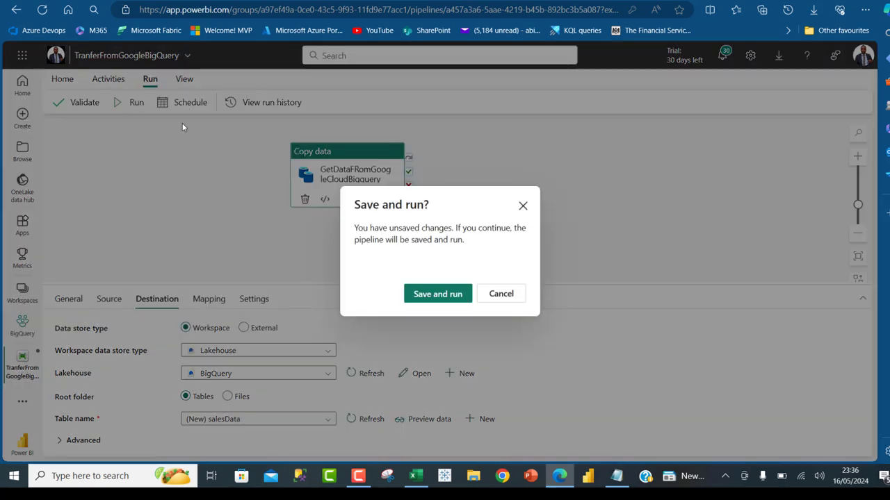
left_click(423, 292)
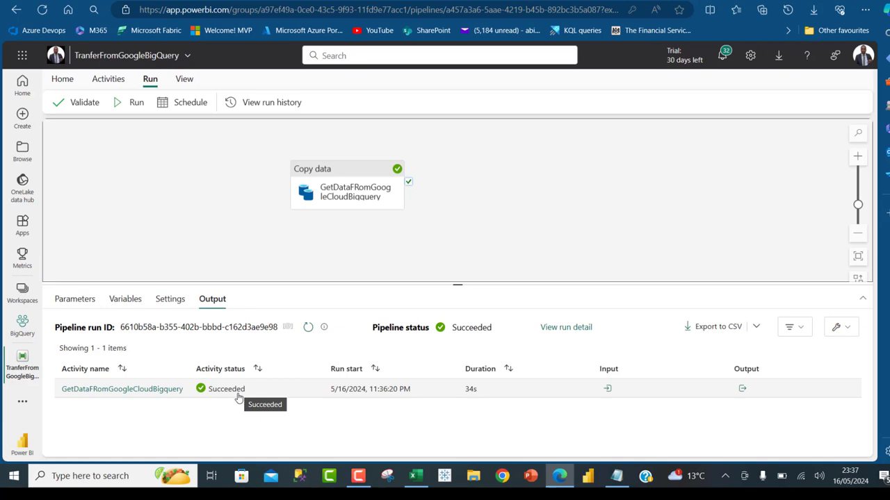
left_click(102, 393)
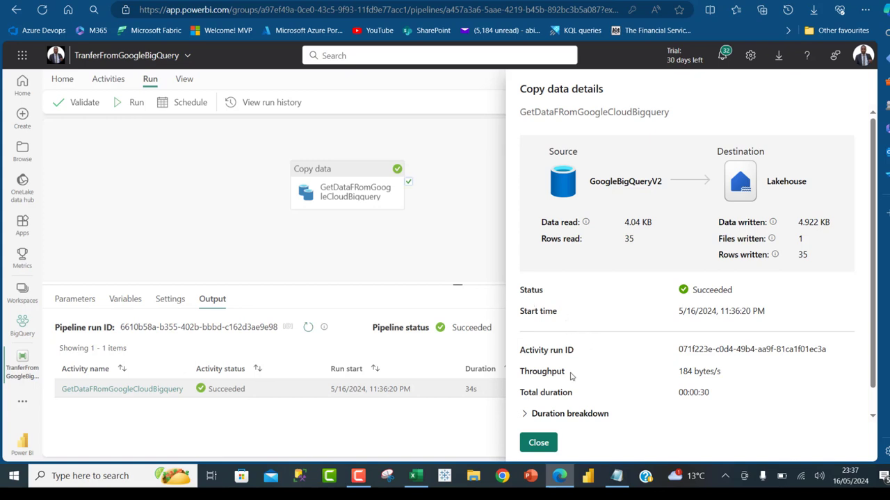
left_click(532, 443)
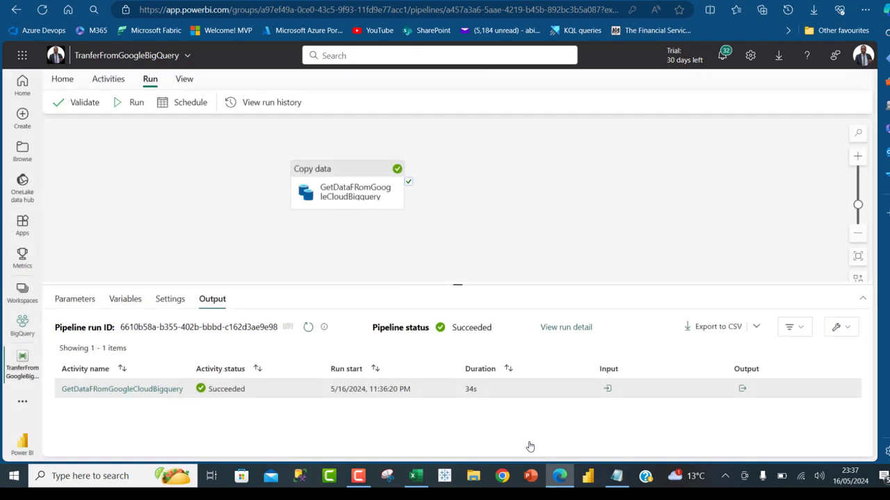
- Open the BigQuery lakehouse from its workspace, view the salesData table and switch to the SQL analytics endpoint
left_click(26, 333)
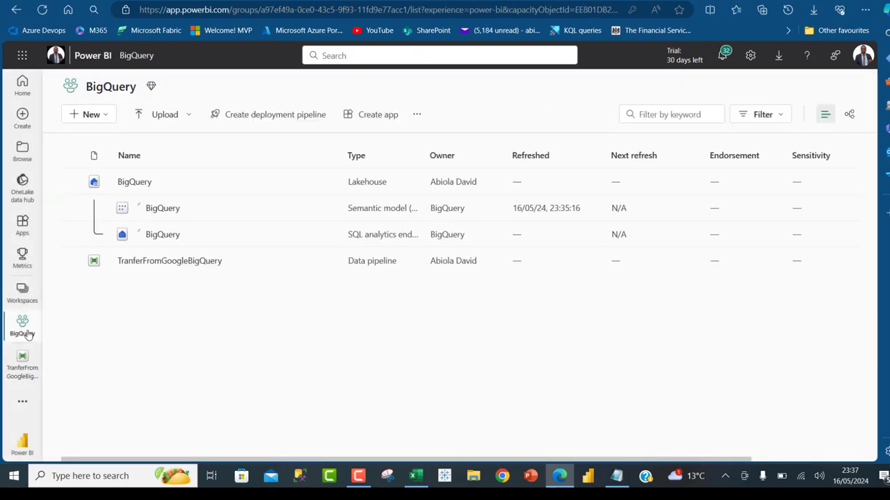
left_click(133, 183)
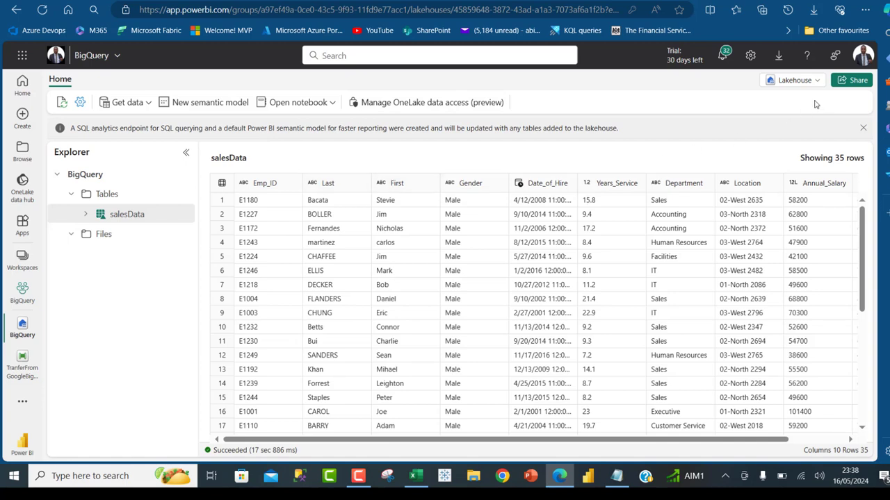
left_click(803, 82)
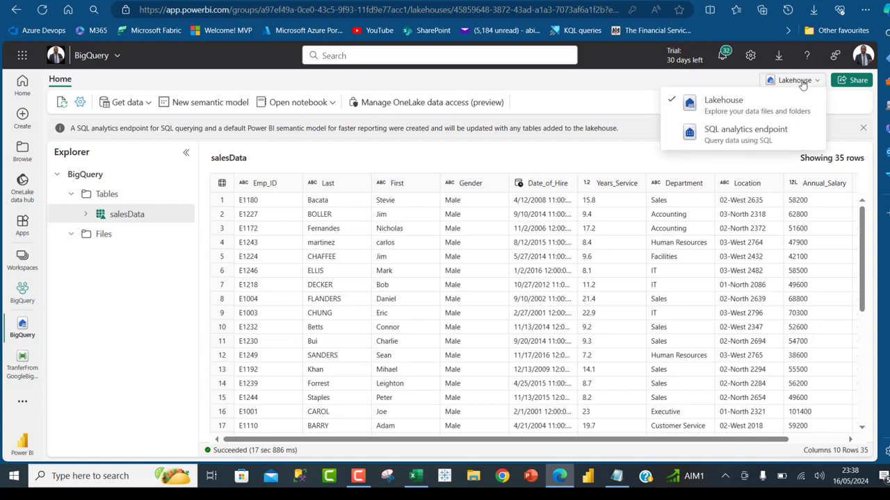
left_click(729, 136)
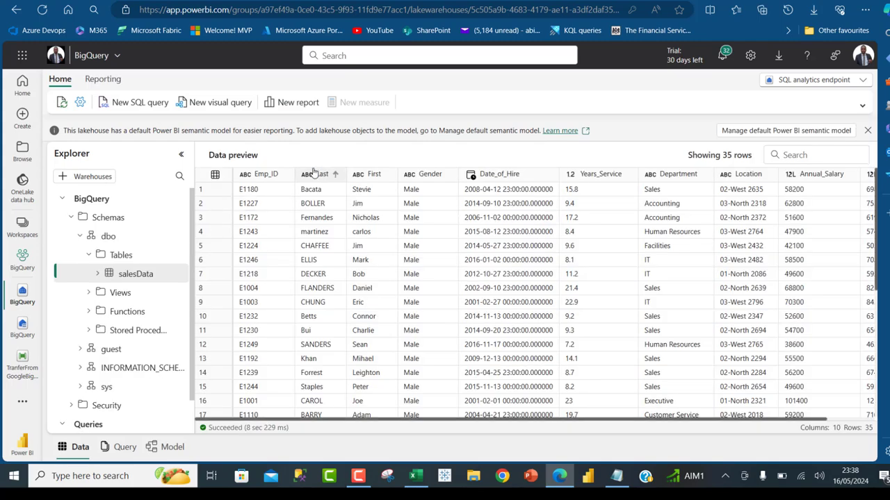
- Create a new report from the salesData table and add an enlarged table visual with Department and the sum of Pension_
left_click(296, 104)
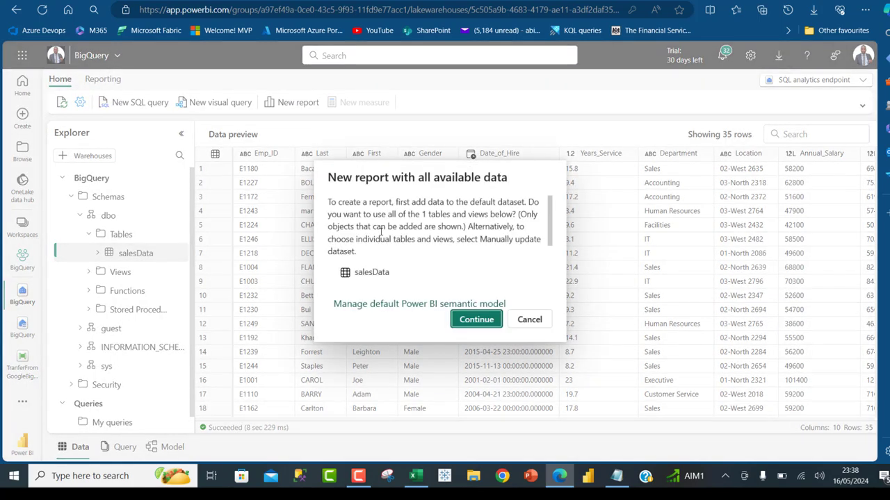
left_click(467, 319)
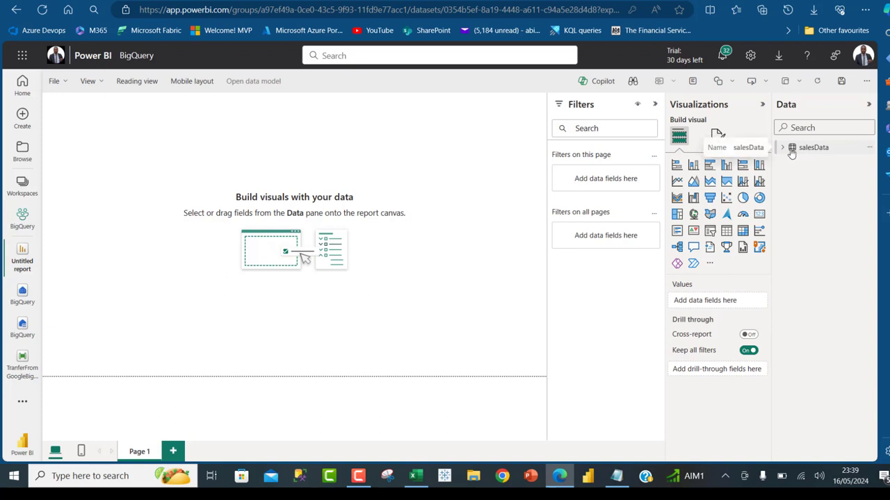
left_click(783, 150)
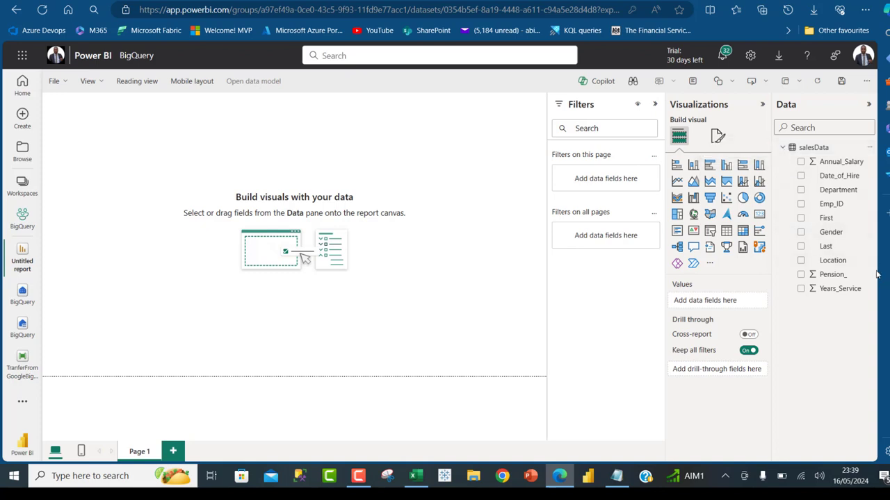
left_click_drag(841, 197, 340, 143)
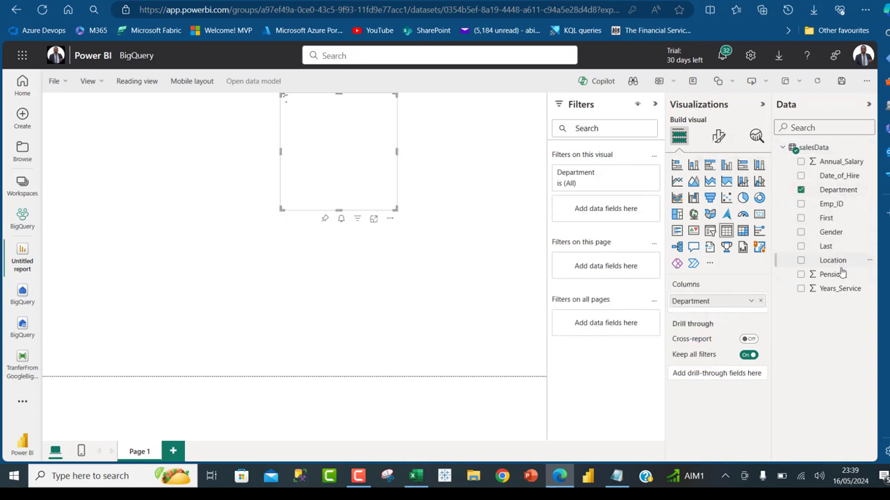
left_click_drag(821, 276, 371, 132)
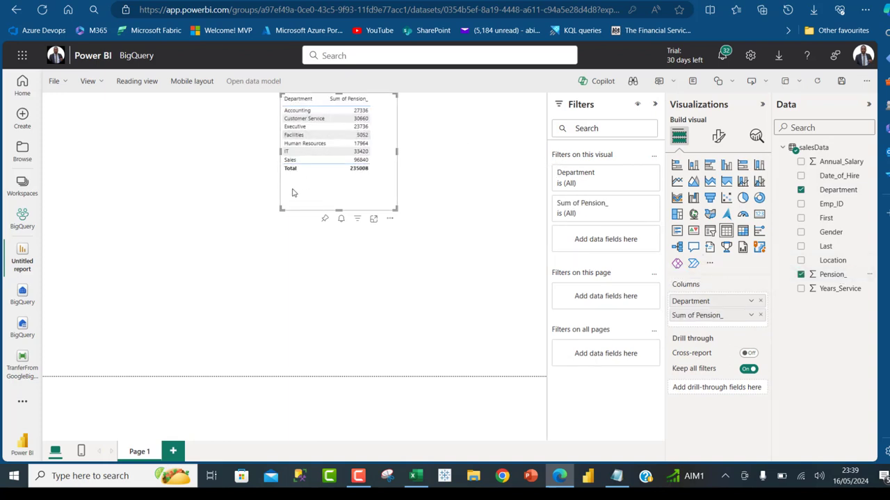
left_click_drag(280, 209, 178, 297)
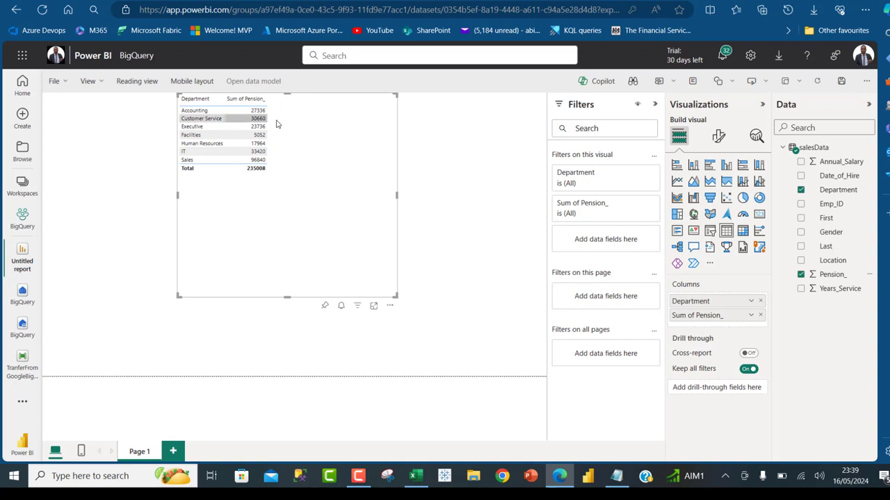